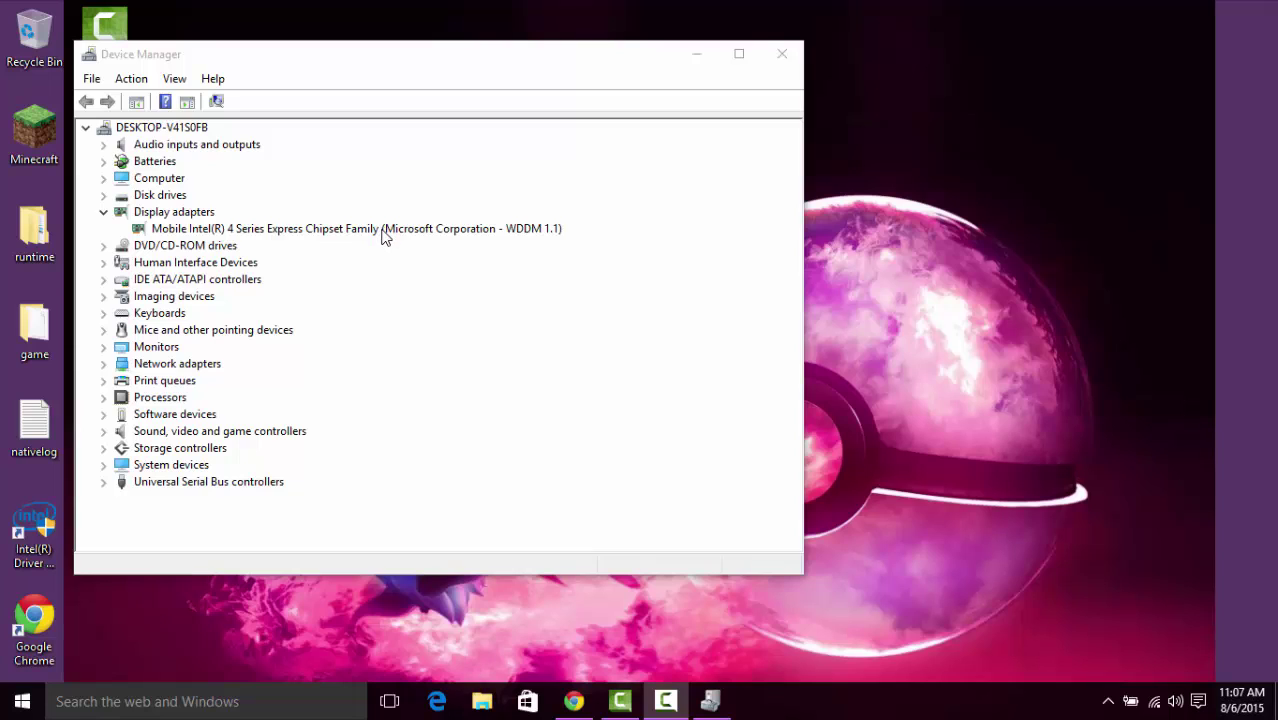
Check the WDDM 1.1 display adapter, rearrange the desktop, and bring up the Eight Forums thread.
left_click(395, 230)
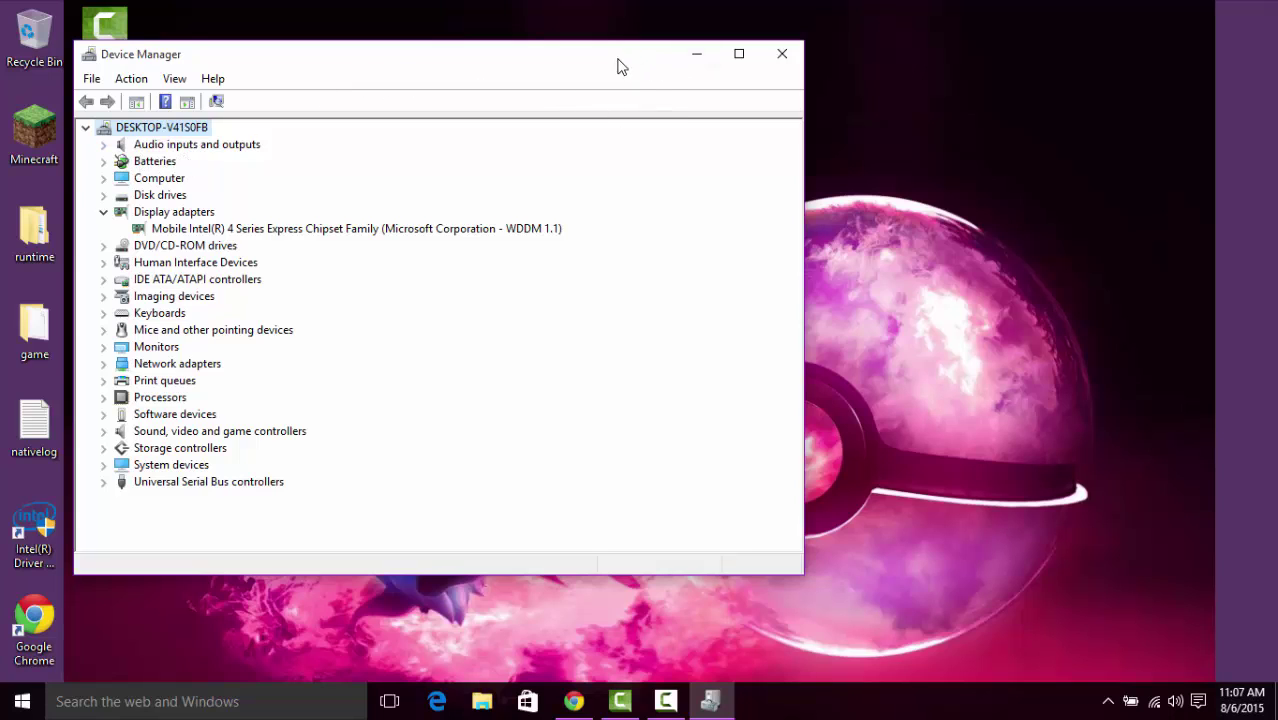
left_click_drag(622, 60, 778, 26)
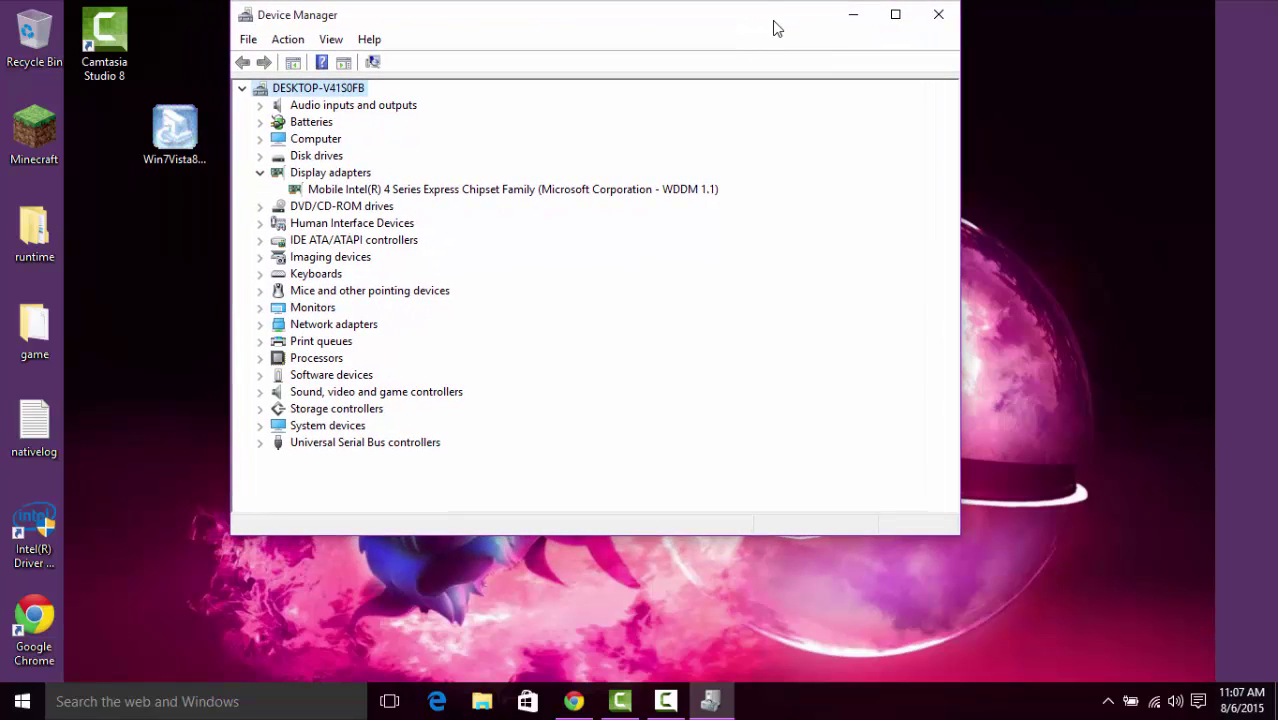
left_click_drag(175, 130, 183, 262)
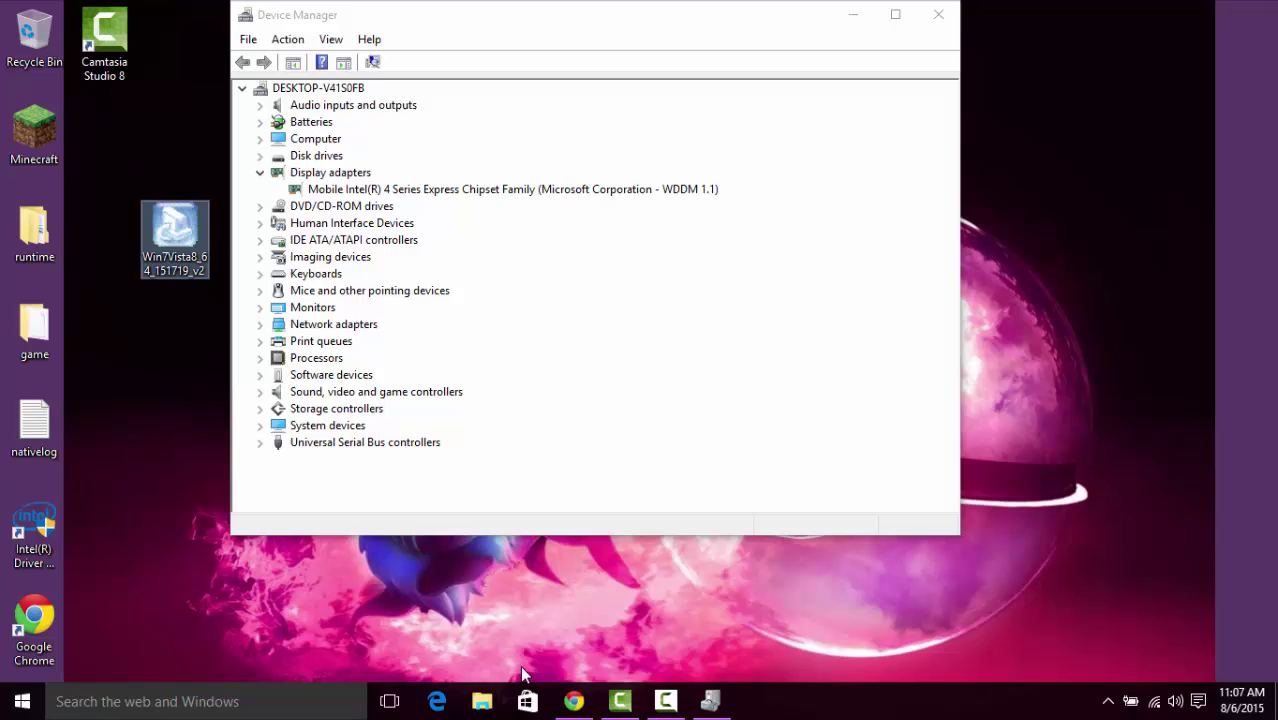
left_click(573, 701)
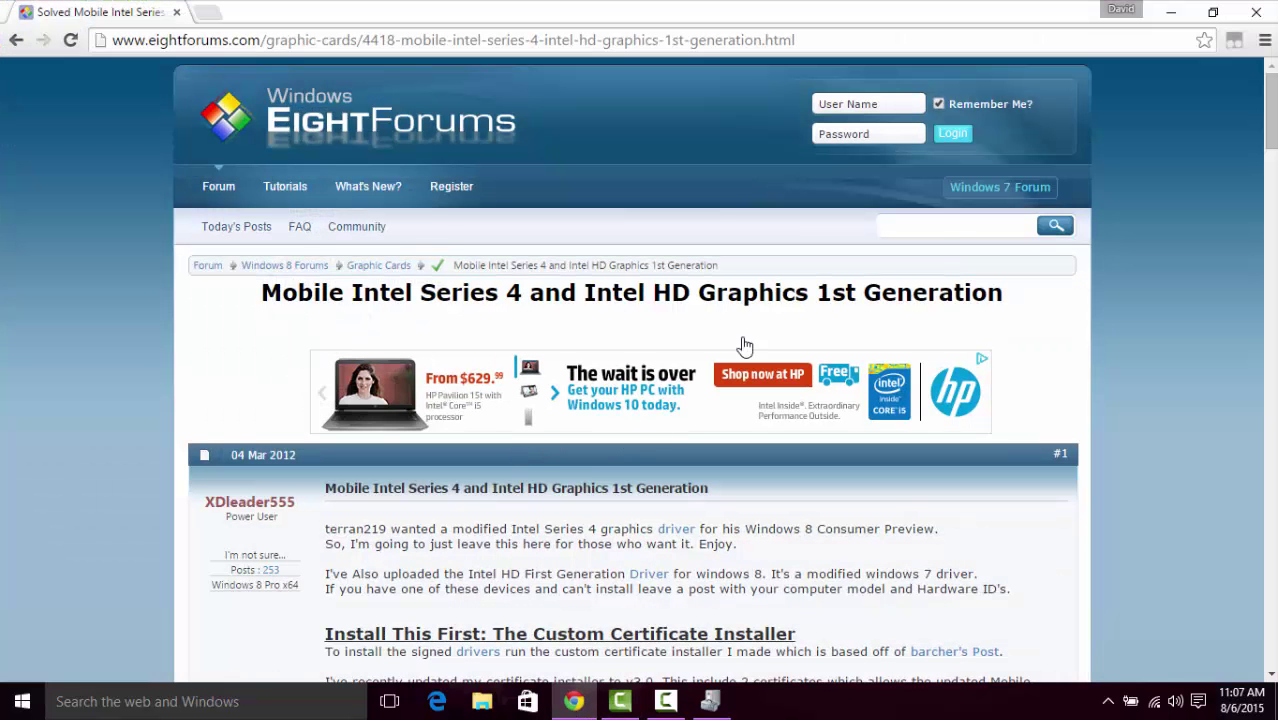
Scroll the forum post down to its Drivers section, then minimize Chrome.
left_click_drag(1266, 127, 1268, 160)
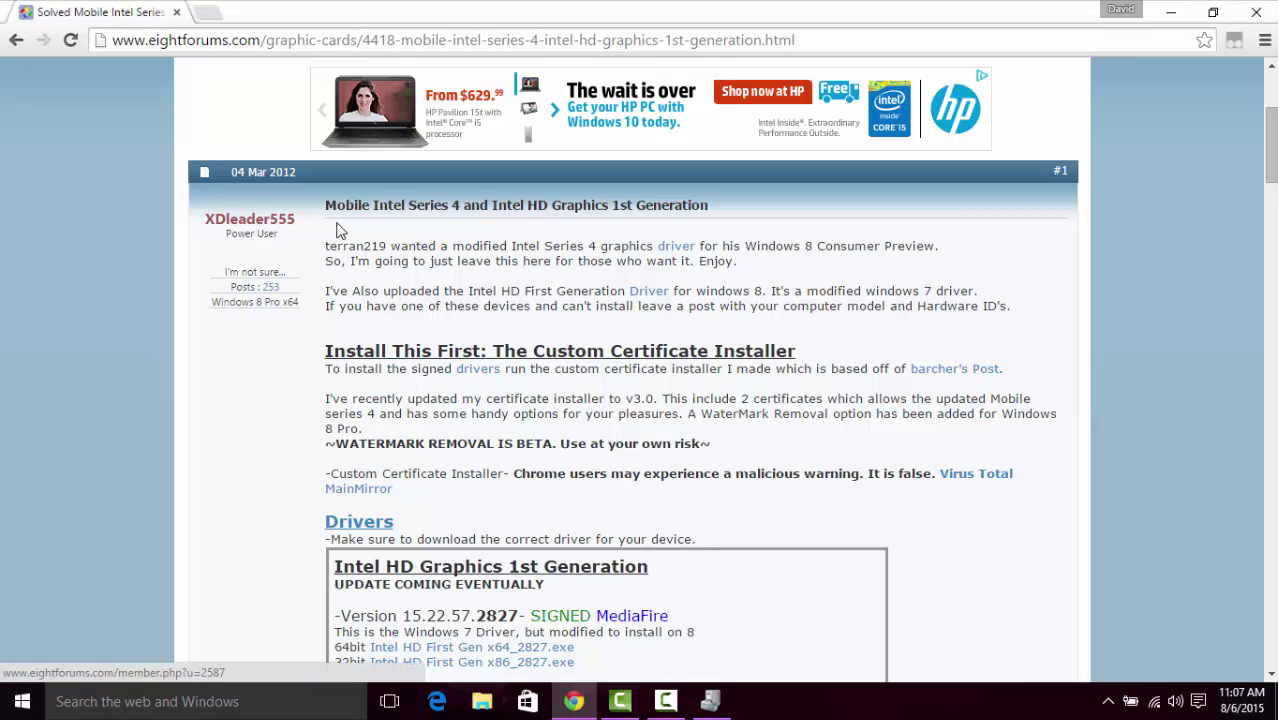
left_click(1168, 10)
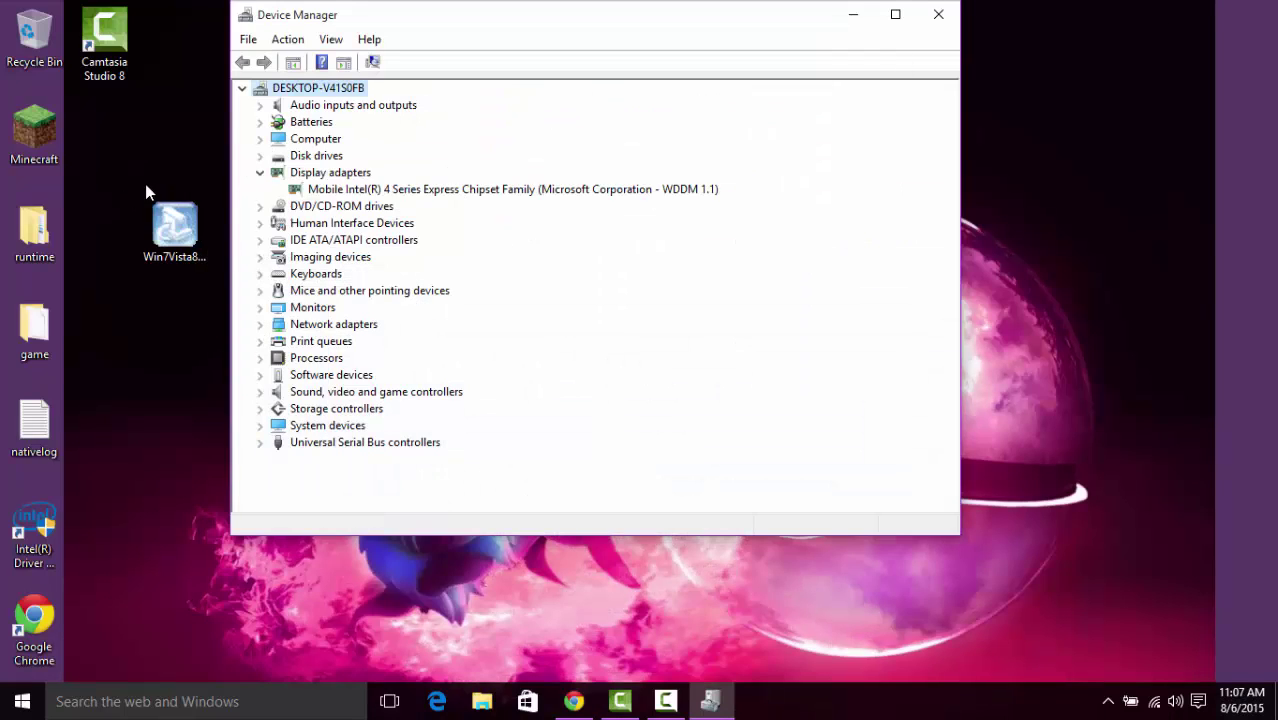
Run the Win7Vista8 self-extractor to unpack it to the desktop and dismiss the setup-canceled error.
left_click(161, 224)
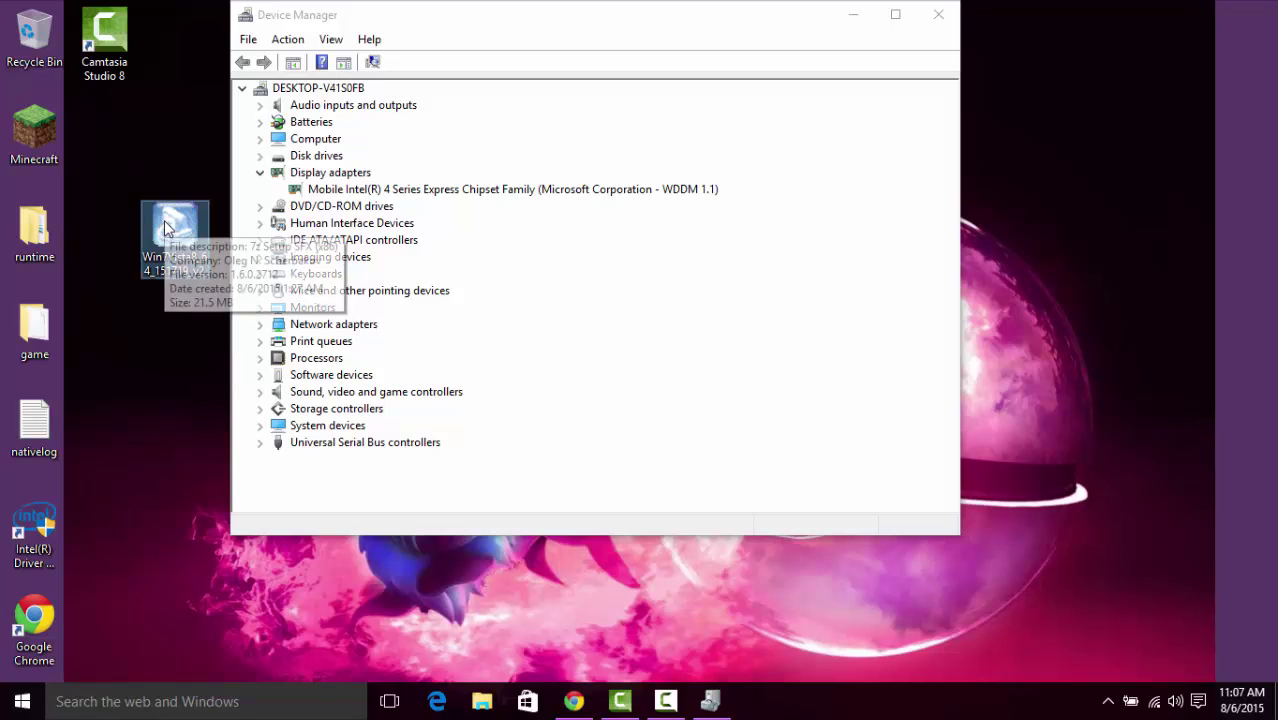
double_click(165, 228)
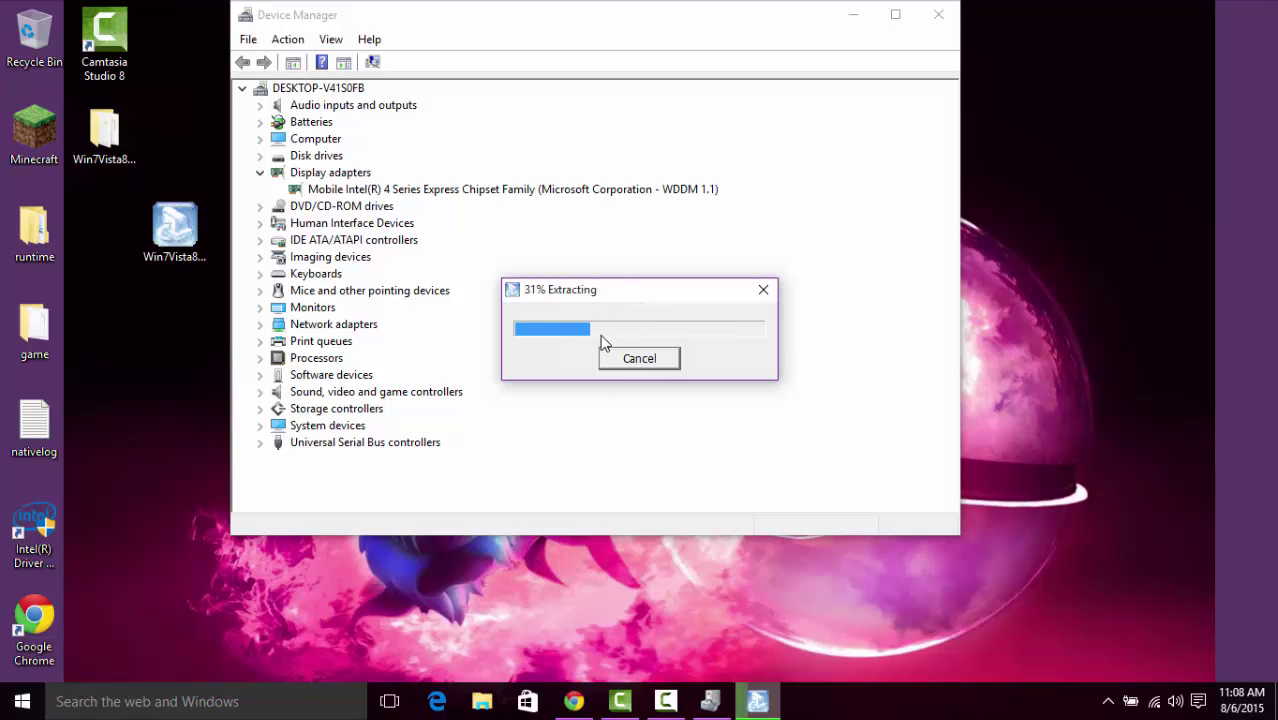
left_click(105, 127)
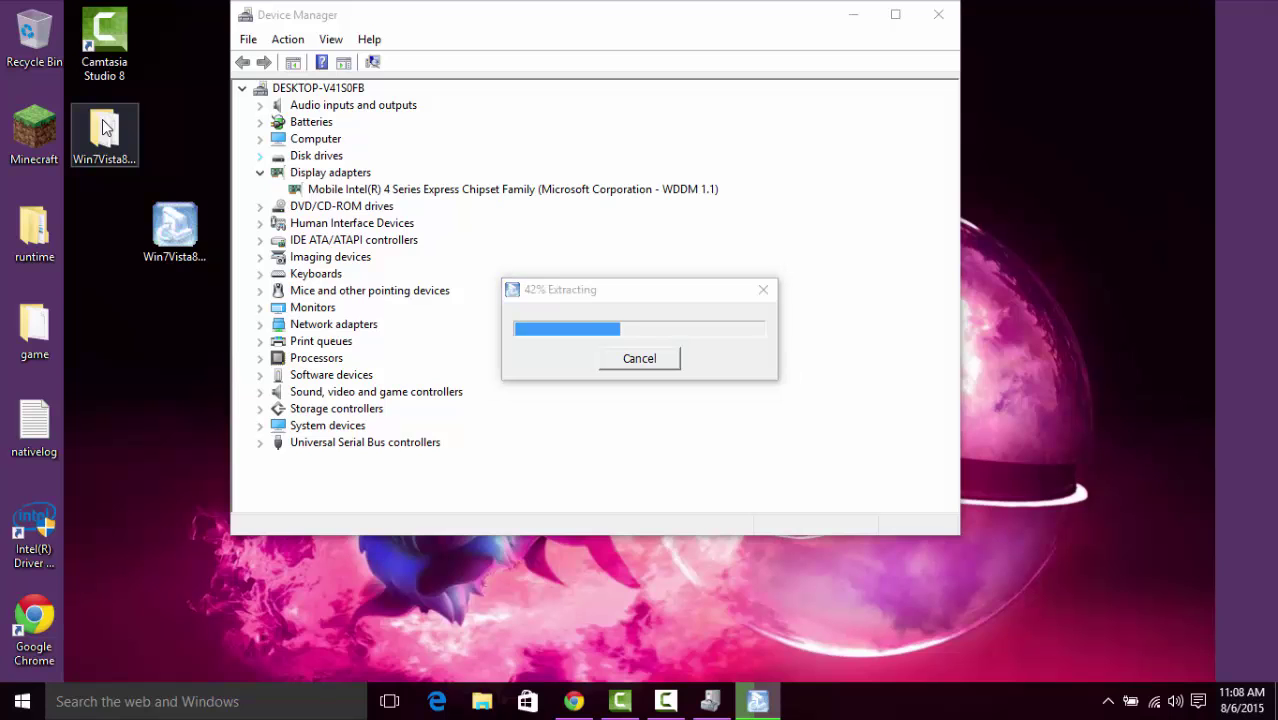
left_click_drag(576, 22, 983, 133)
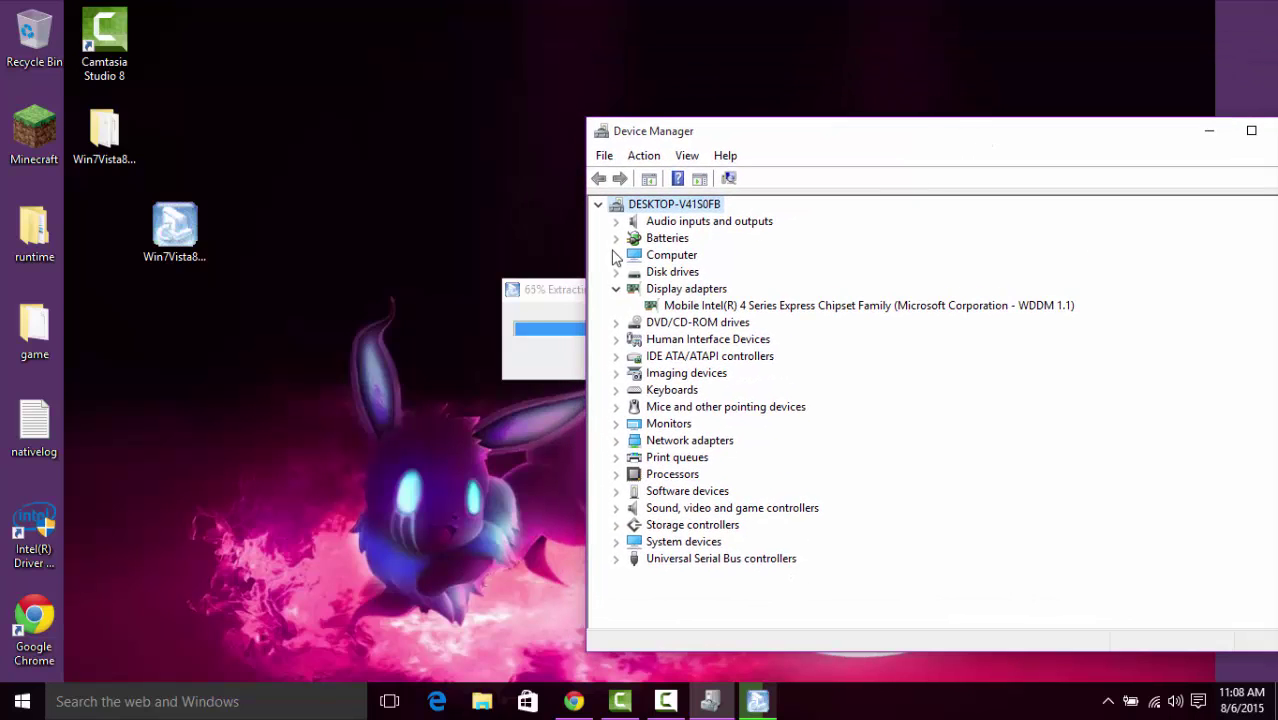
left_click_drag(560, 288, 335, 85)
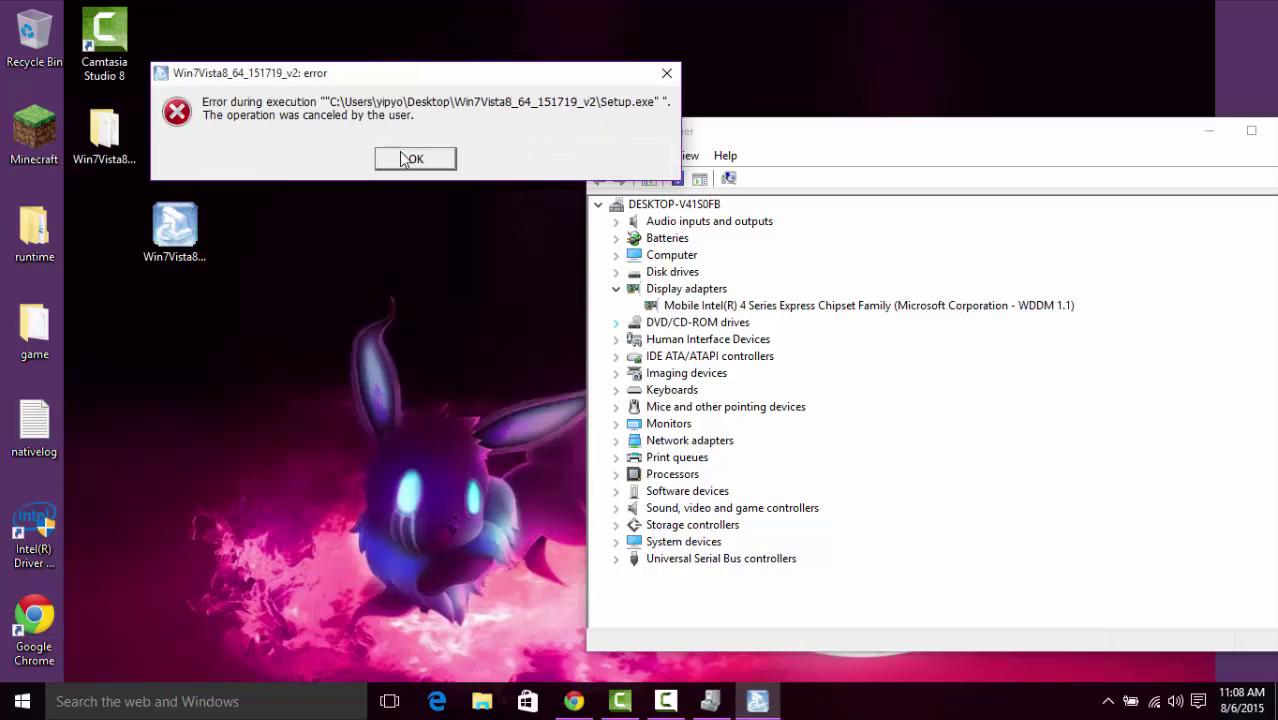
left_click(412, 159)
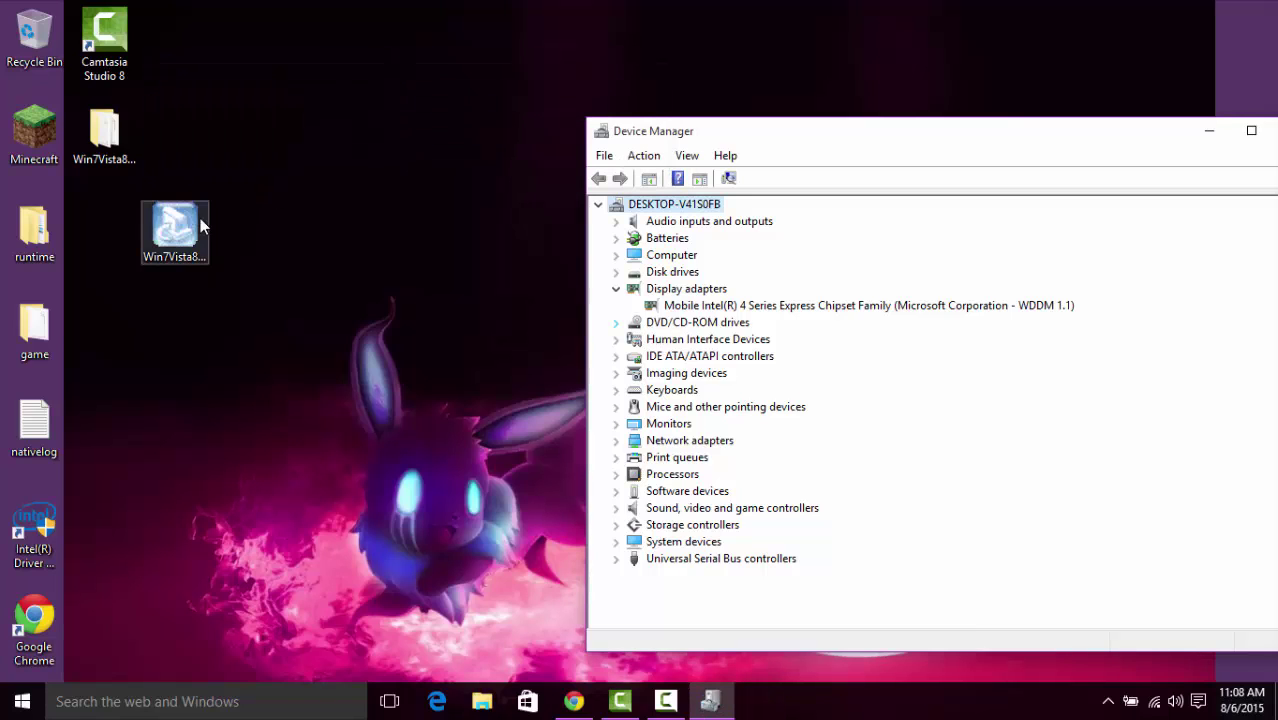
Move the driver package beside its folder and launch All settings from the Action Center.
left_click_drag(200, 226, 118, 240)
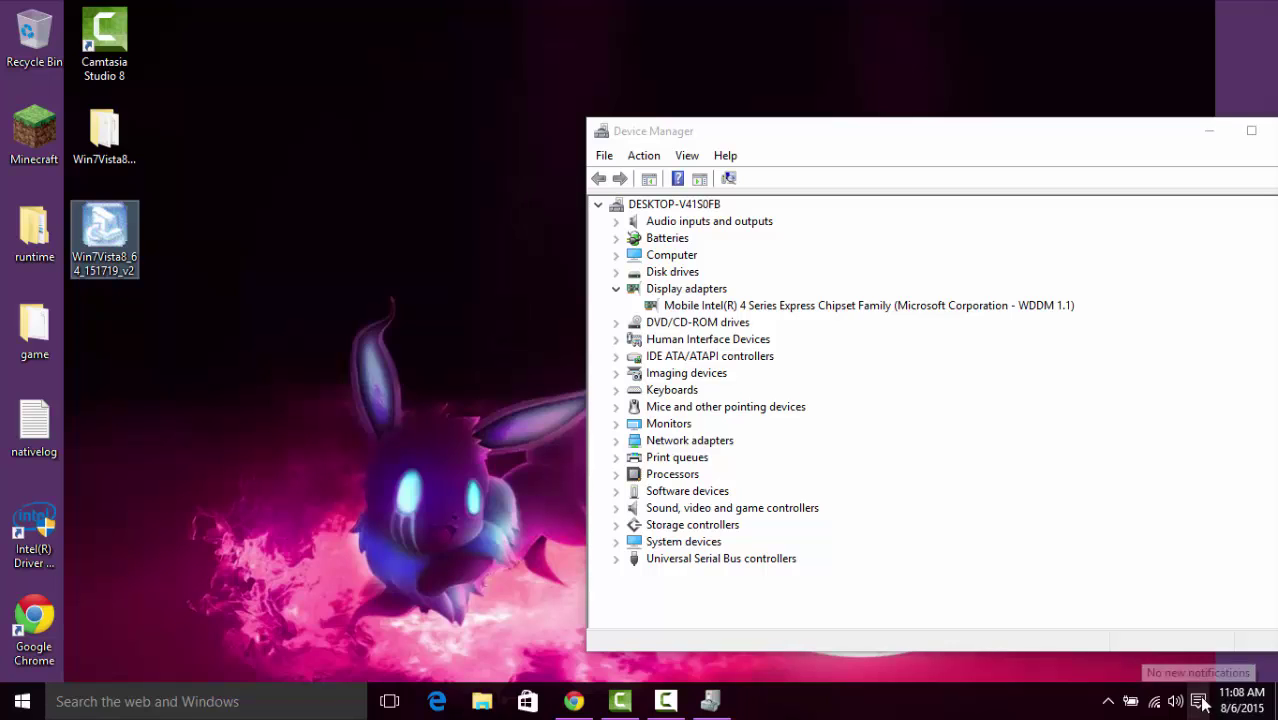
left_click(1192, 653)
key("super+a")
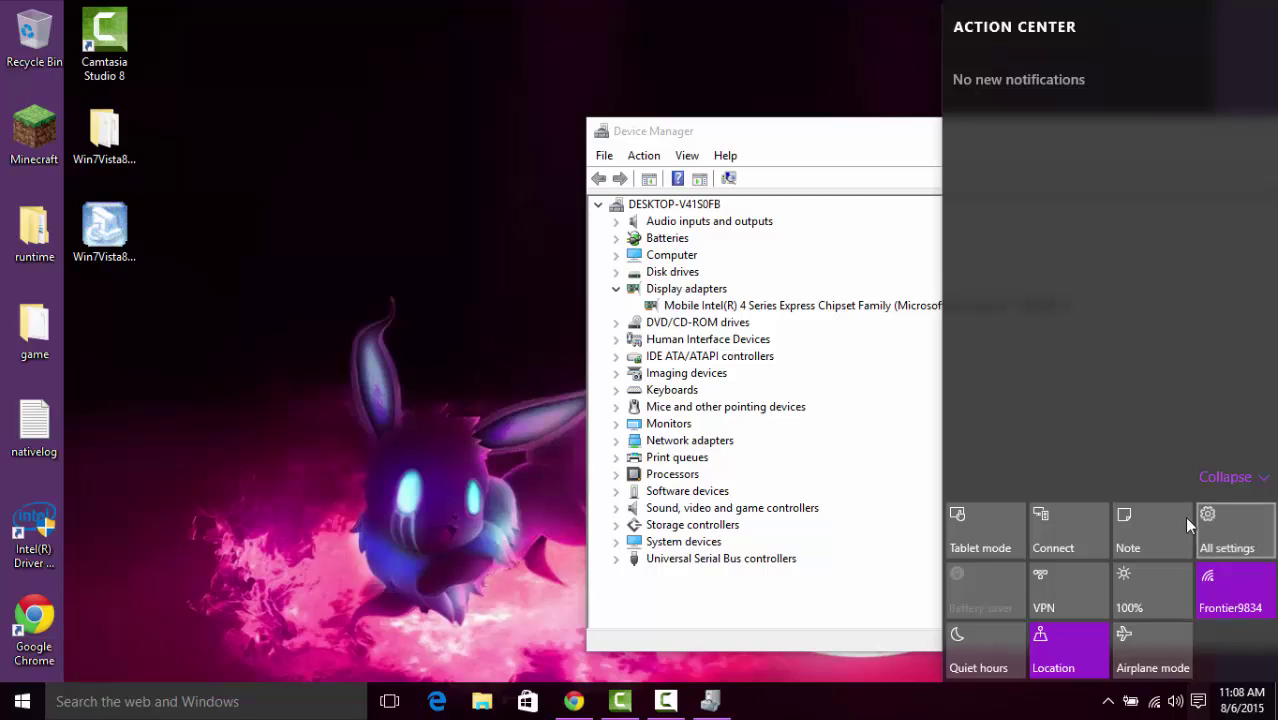
left_click(1213, 515)
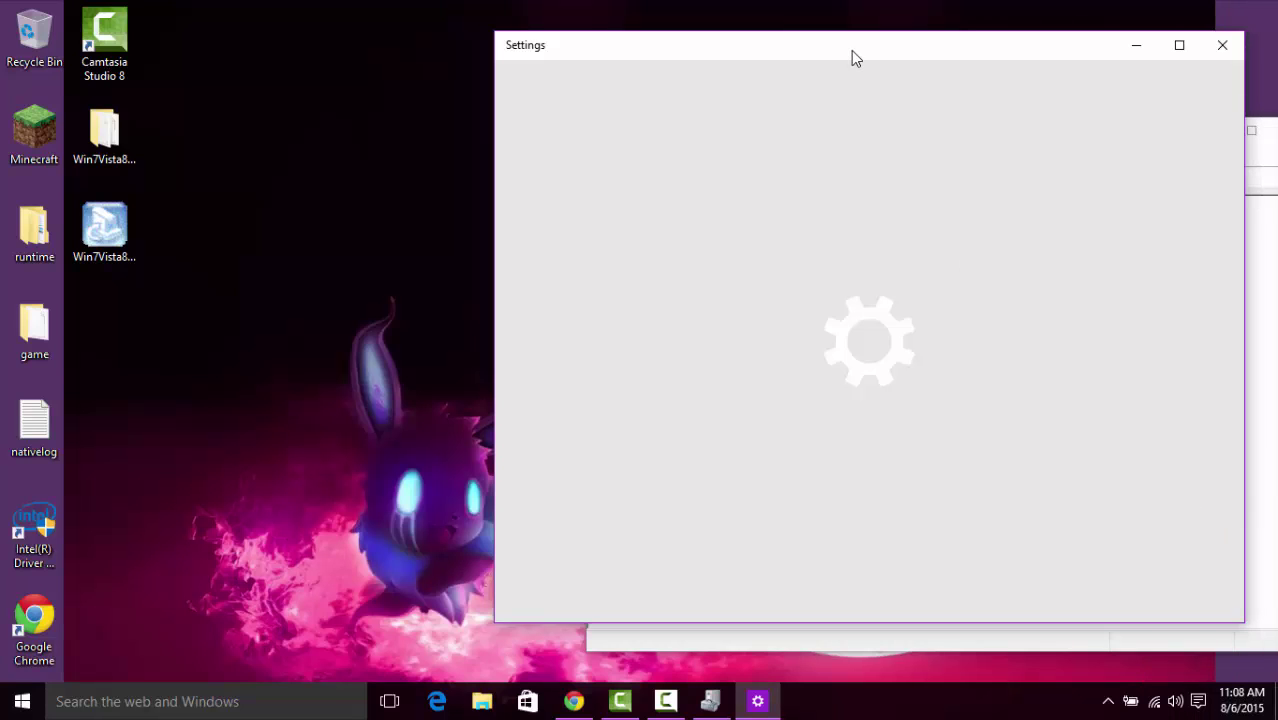
Search Settings for 'Advance startup' and open the Change advanced startup options result.
left_click_drag(850, 54, 556, 46)
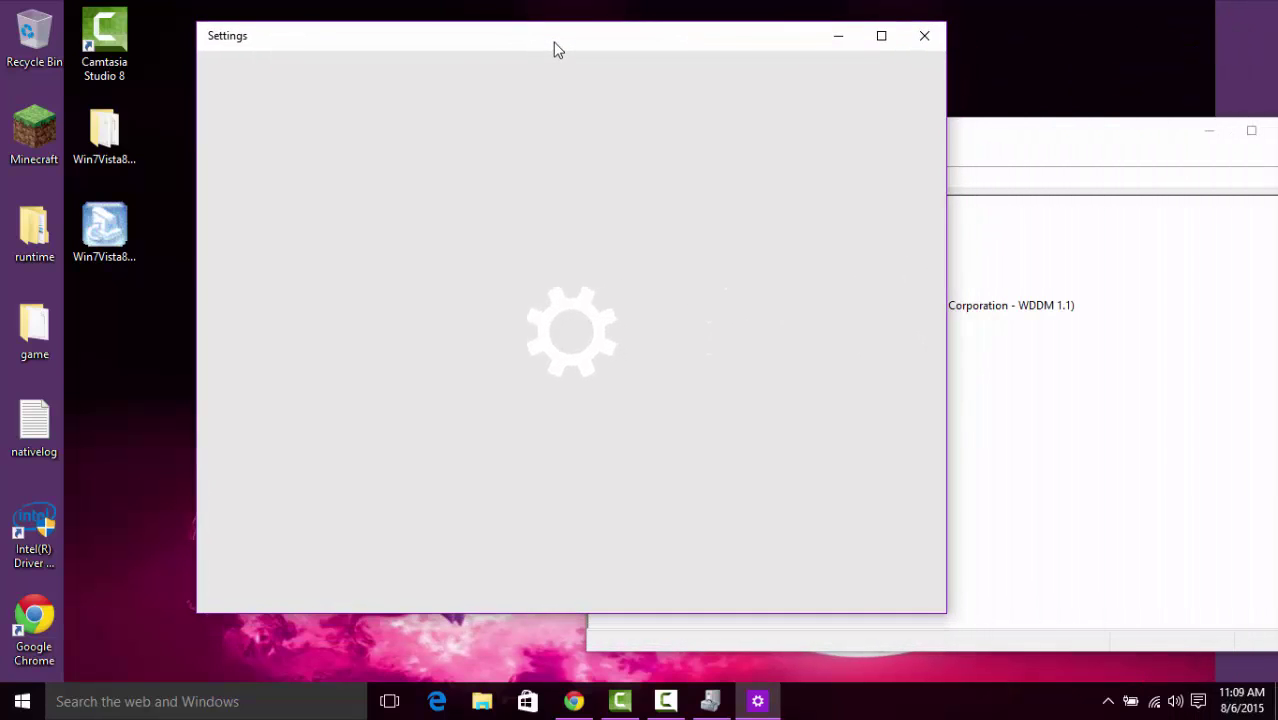
left_click(731, 75)
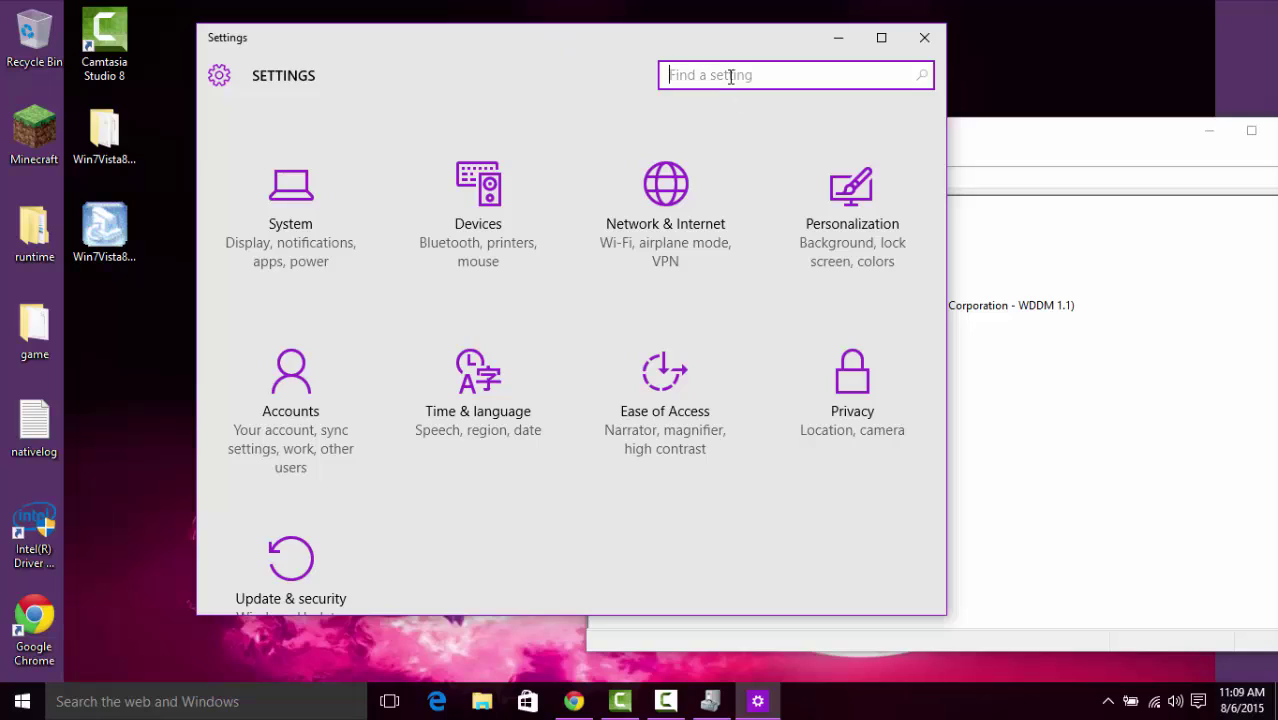
type("Advanc")
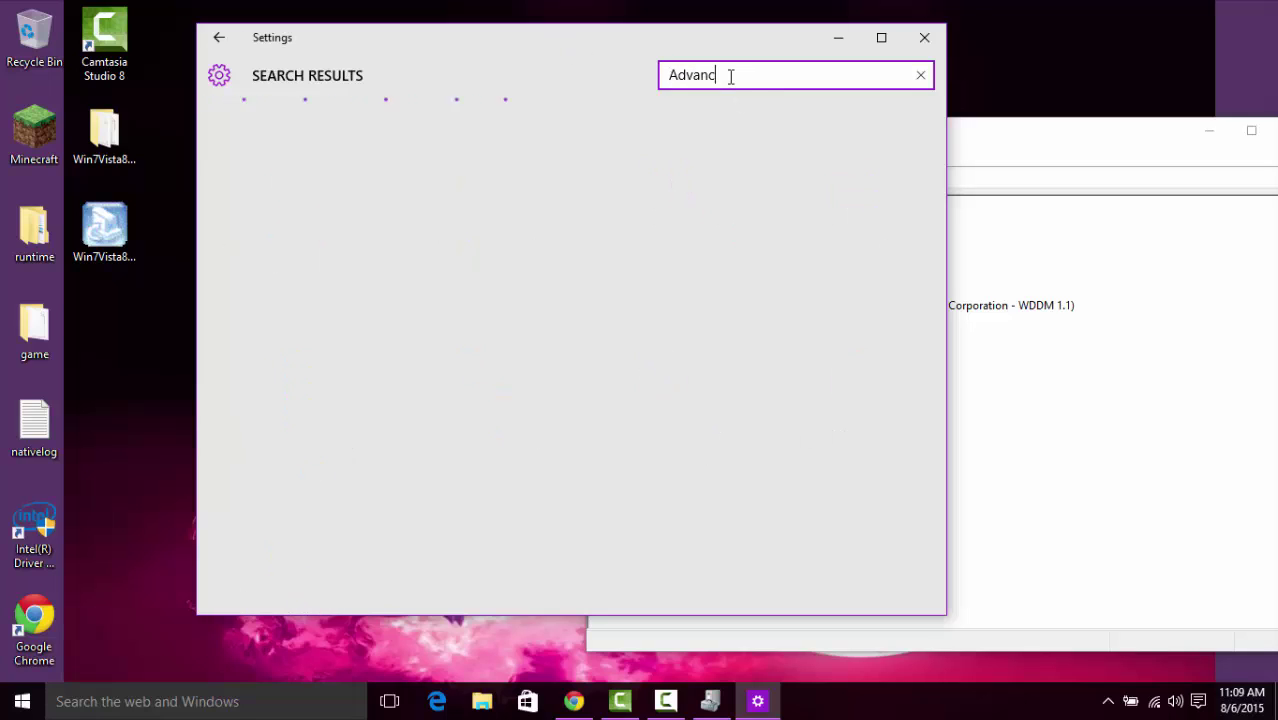
type("e startup")
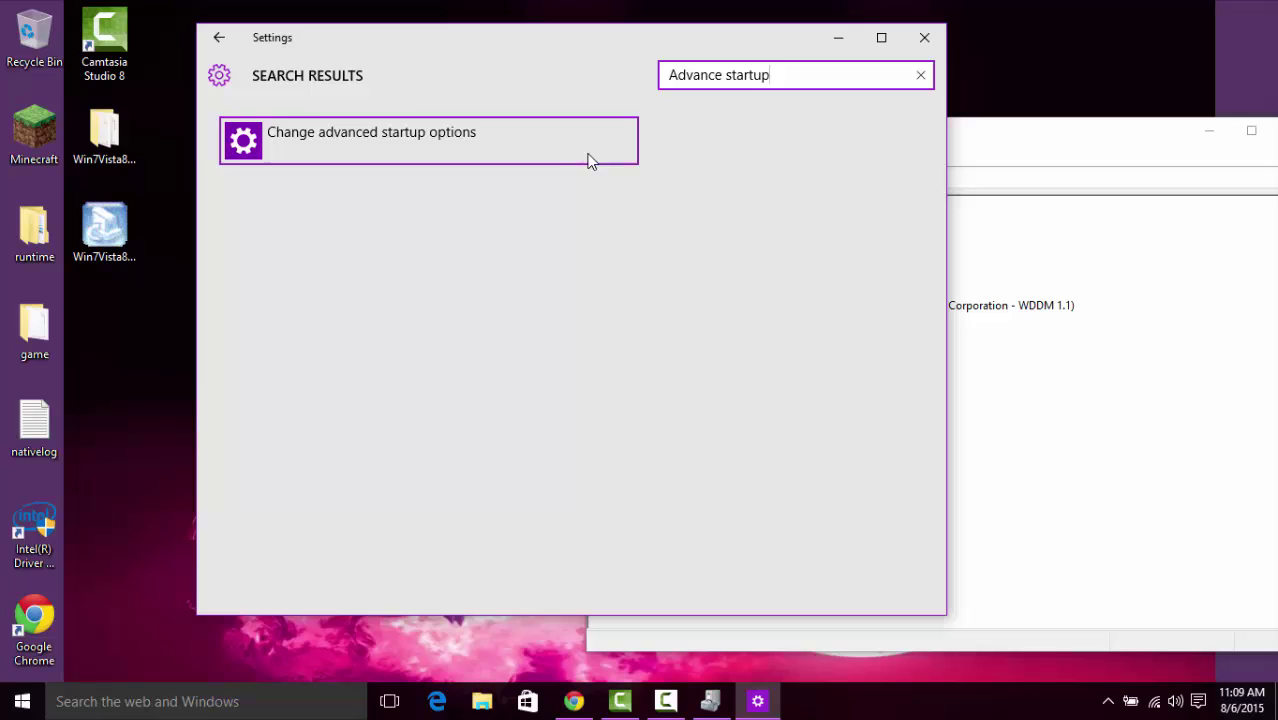
left_click(443, 150)
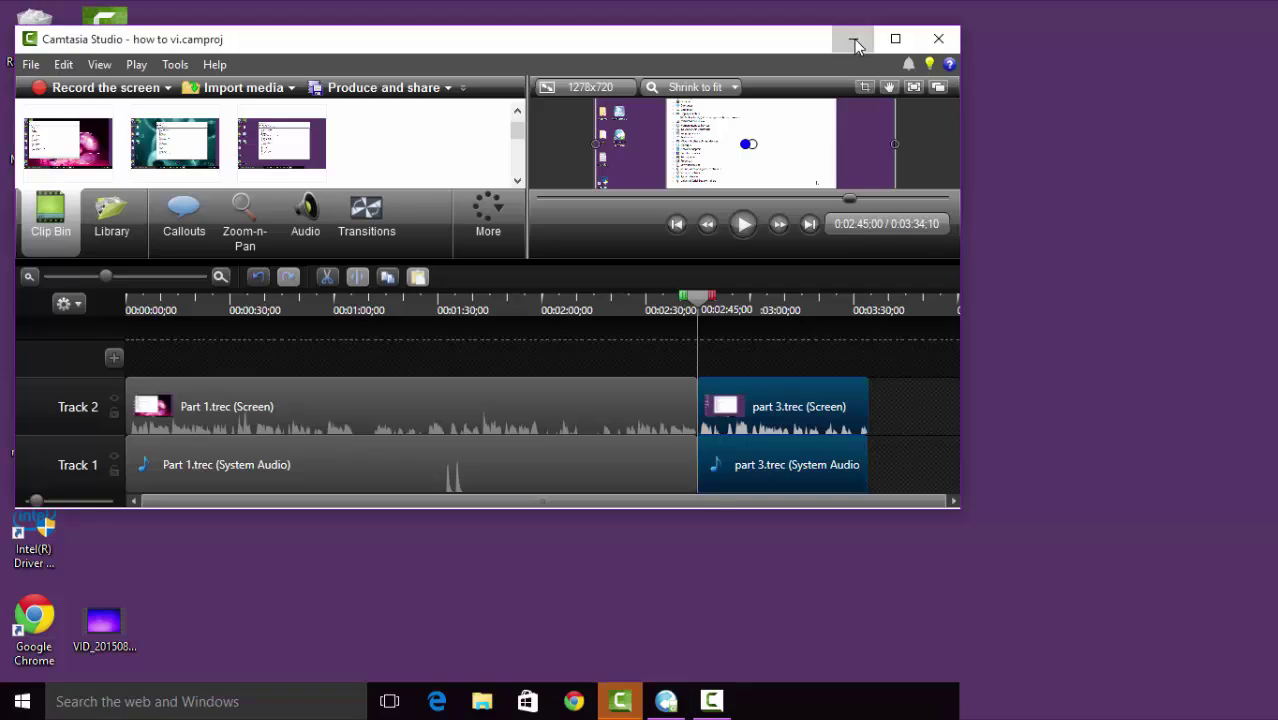
Choose Restart now under Advanced startup on the Recovery page.
left_click(851, 36)
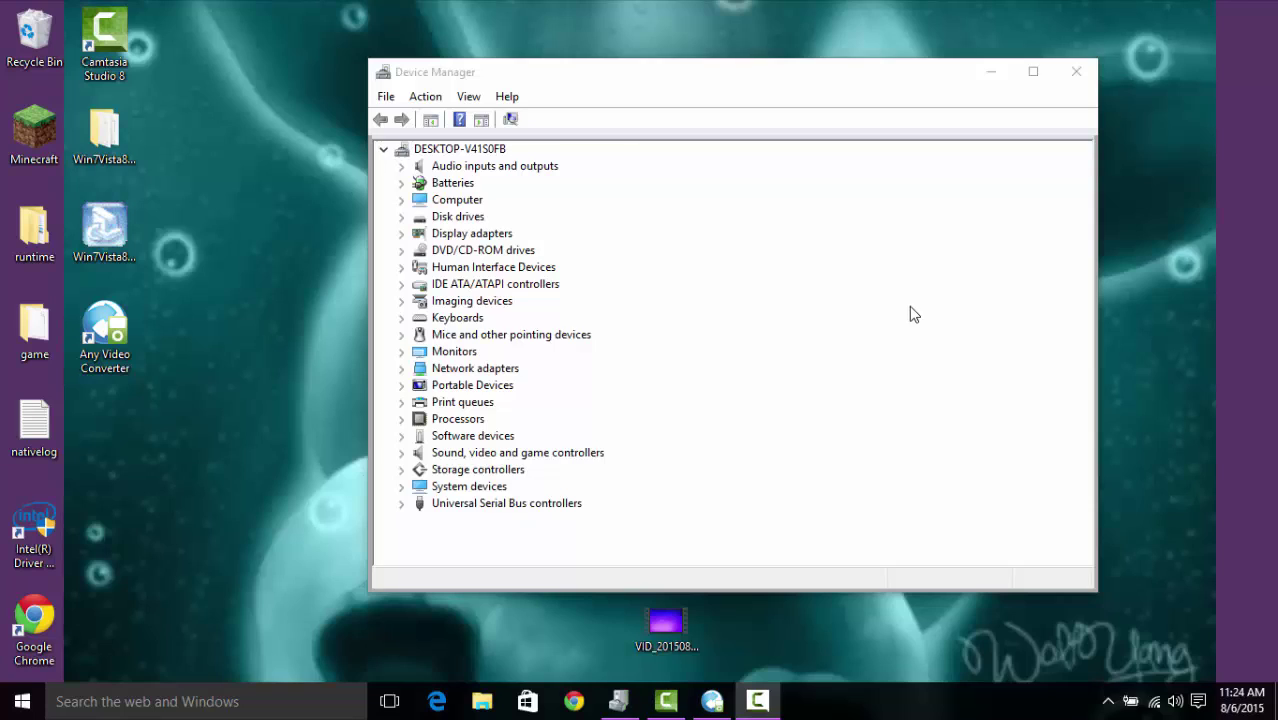
Expand Display adapters and select the Mobile Intel(R) 4 Series Express Chipset Family (WDDM 1.1) entry.
left_click(401, 233)
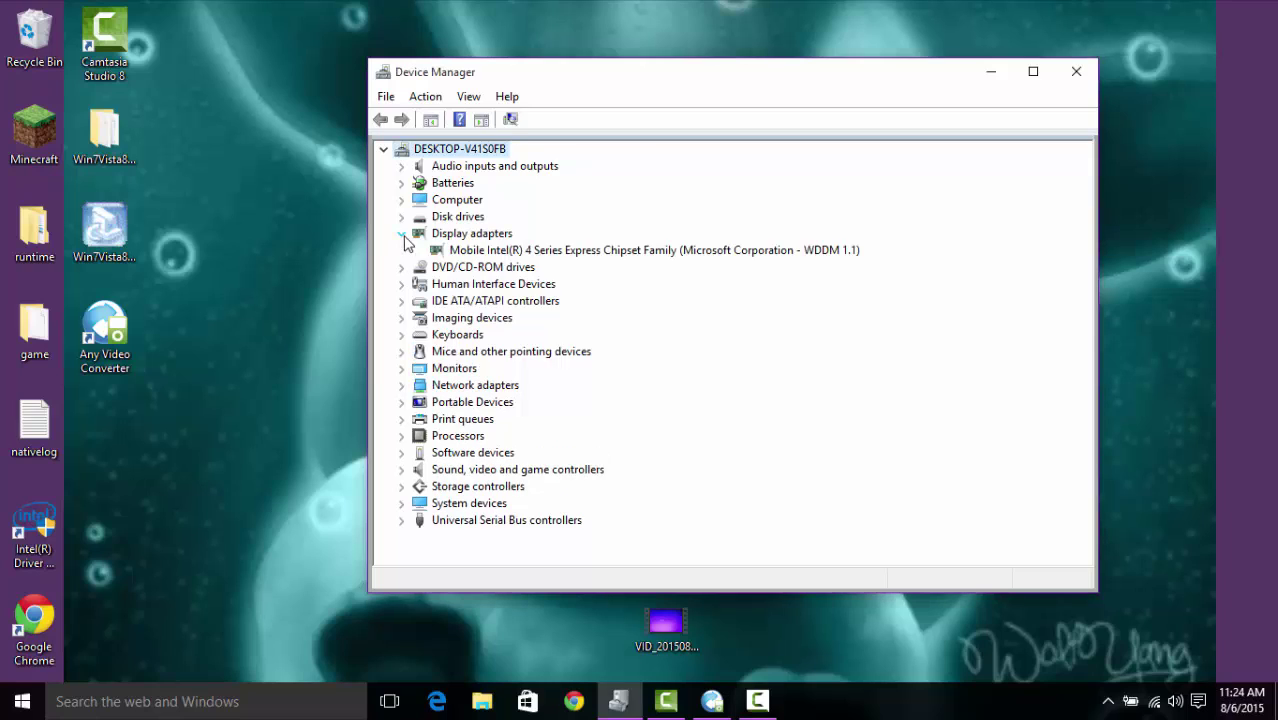
left_click(537, 252)
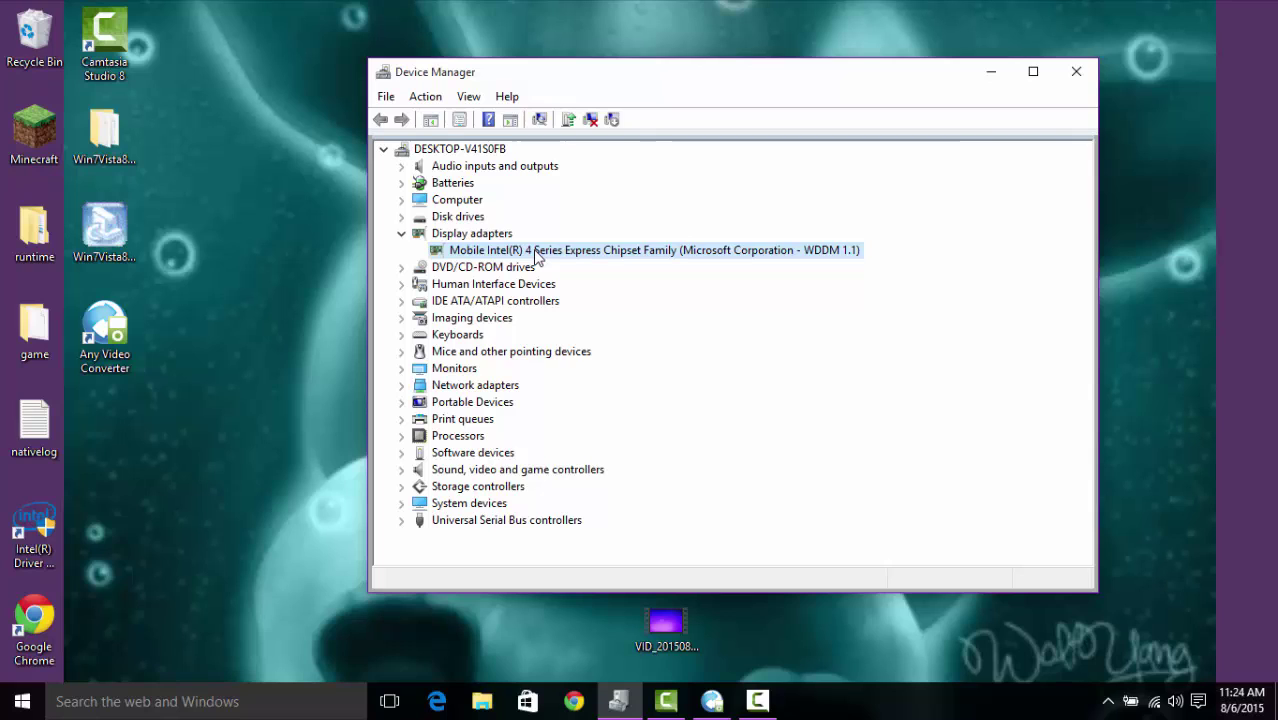
From the adapter's Driver tab, pick the Mobile Intel(R) 4 Series Express Chipset Family v2 driver from a list.
double_click(535, 252)
left_click(622, 159)
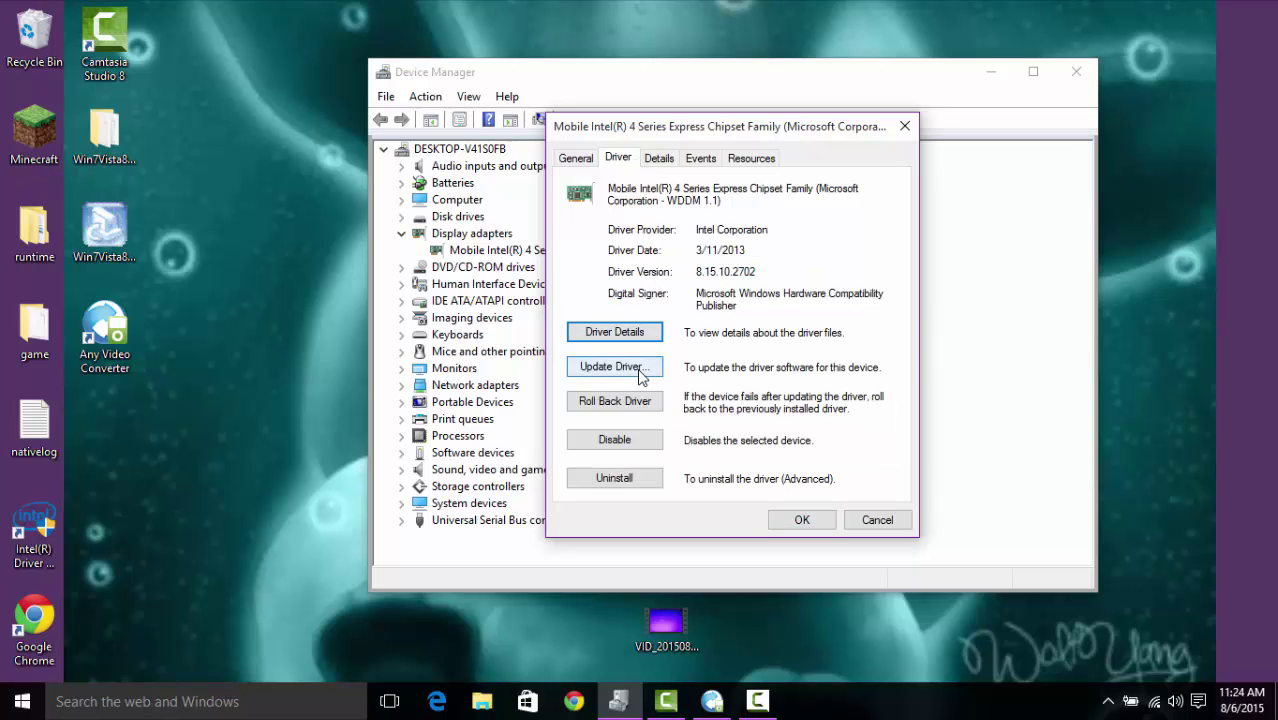
left_click(641, 374)
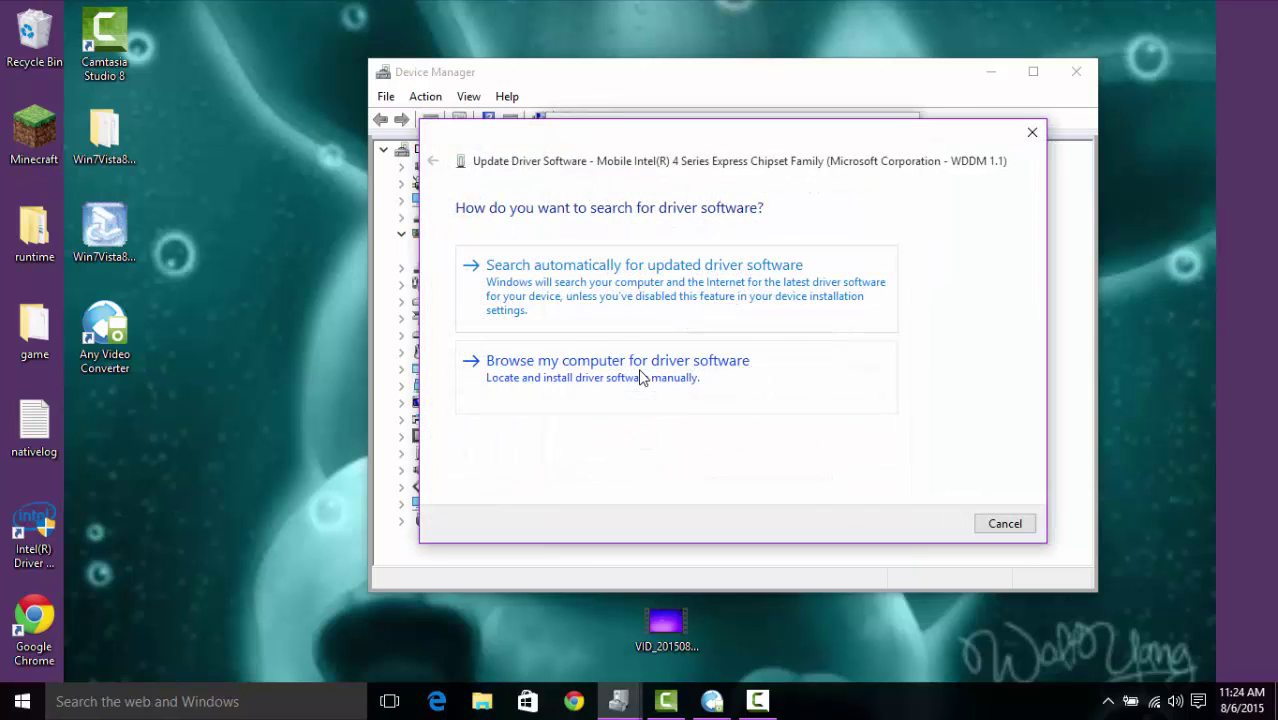
left_click(700, 372)
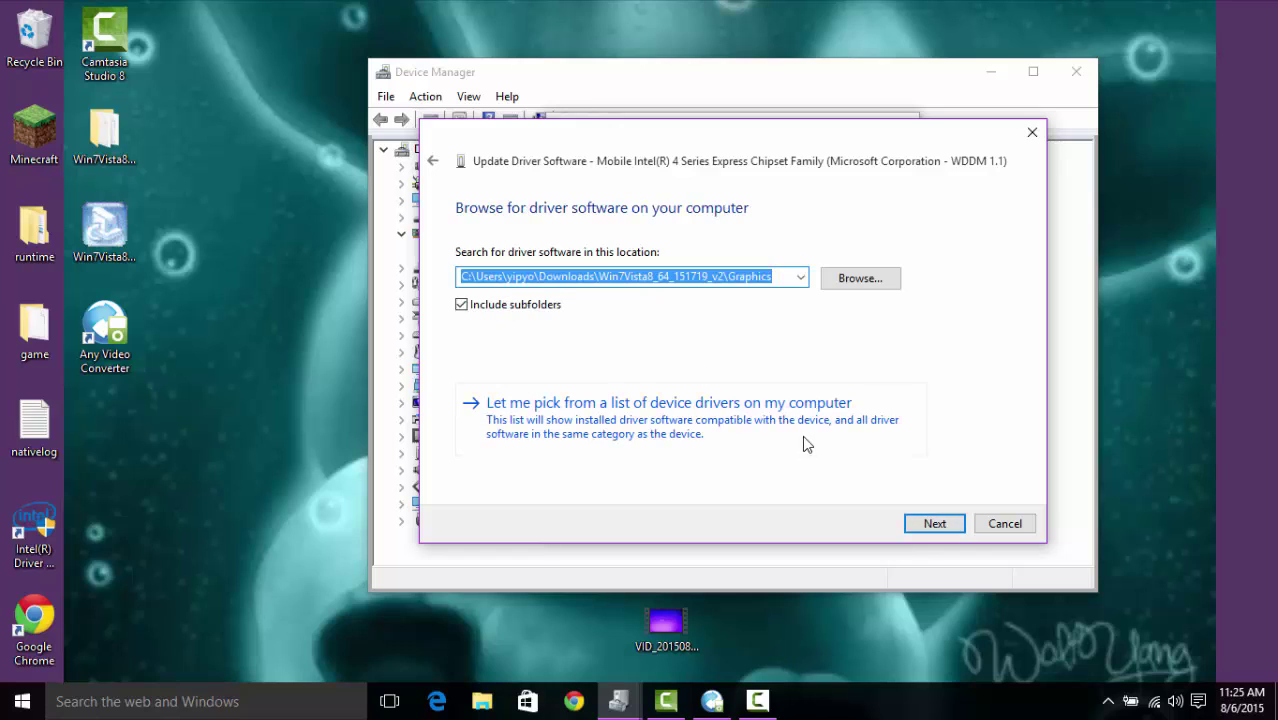
left_click(802, 435)
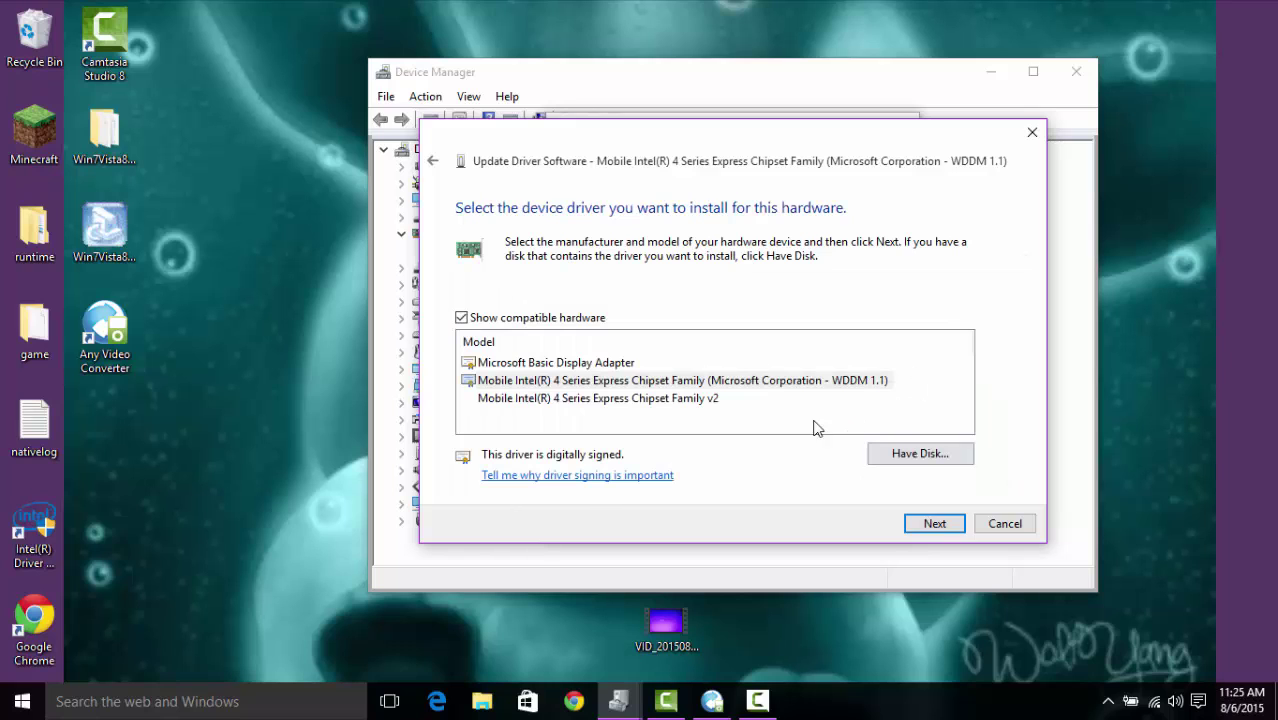
left_click(698, 399)
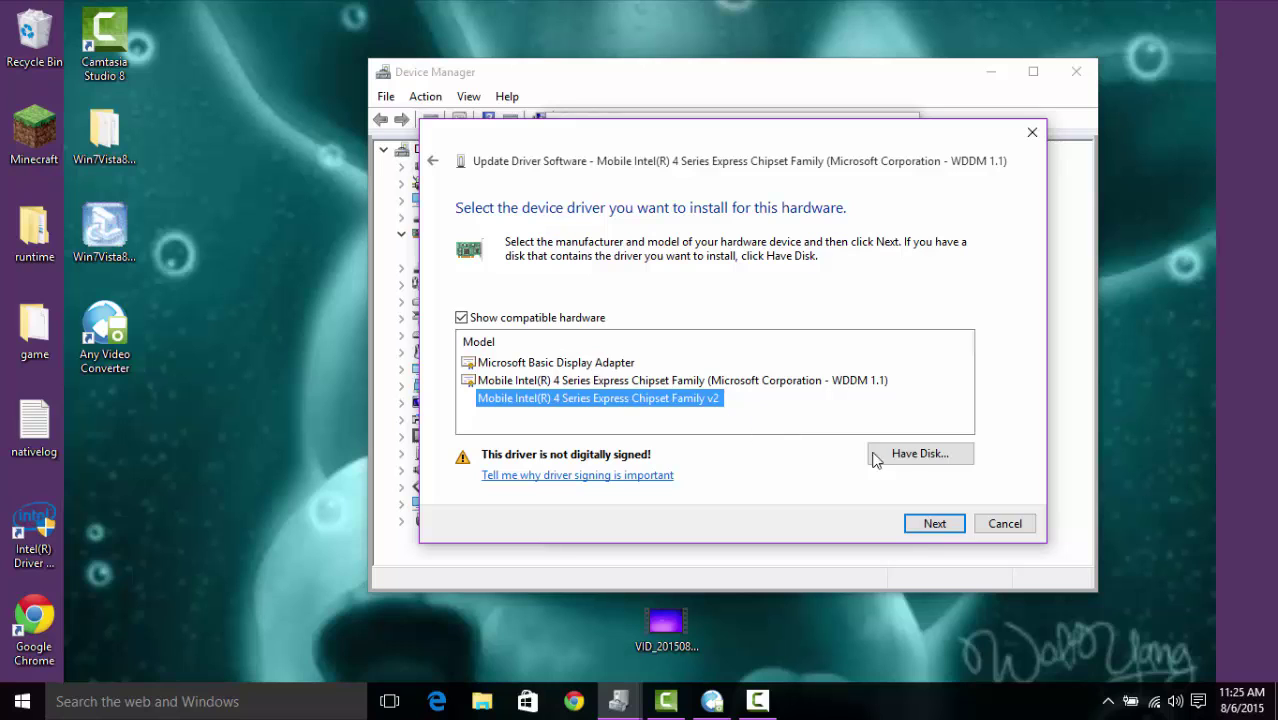
Use Have Disk to load kit49684.inf from Desktop\Win7Vista8_64_151719_v2\Graphics.
left_click(903, 459)
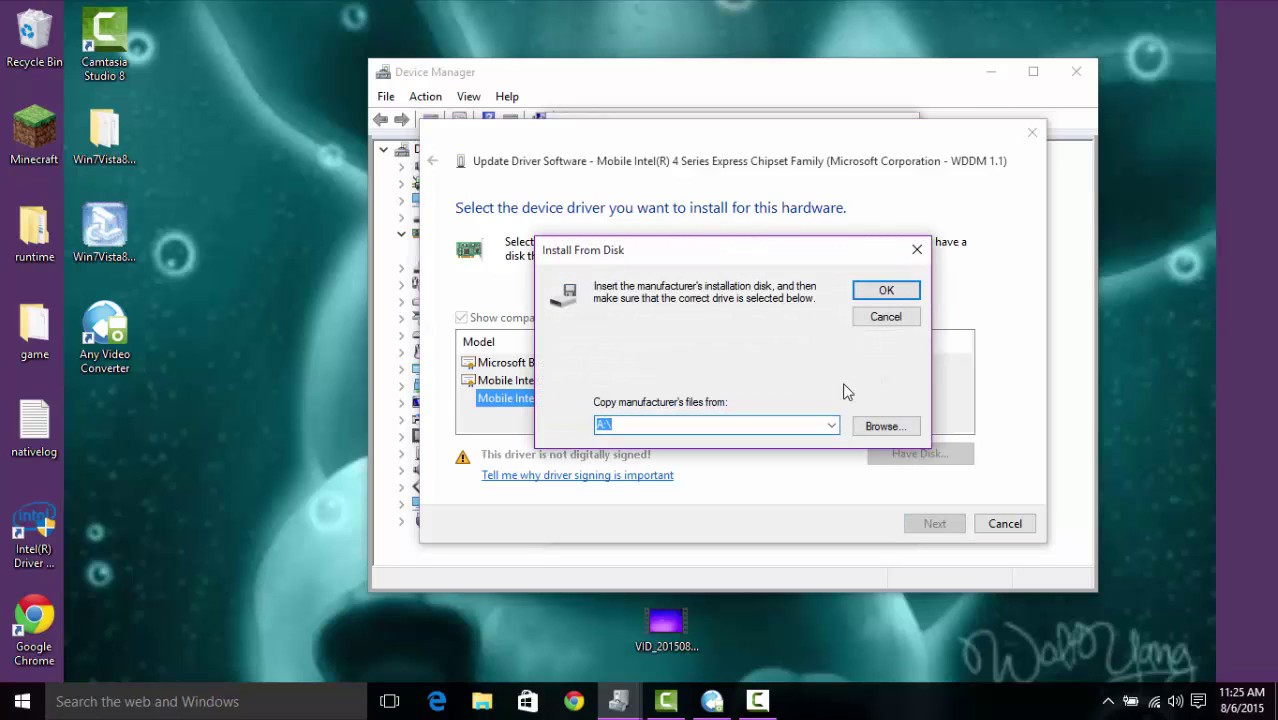
left_click(869, 431)
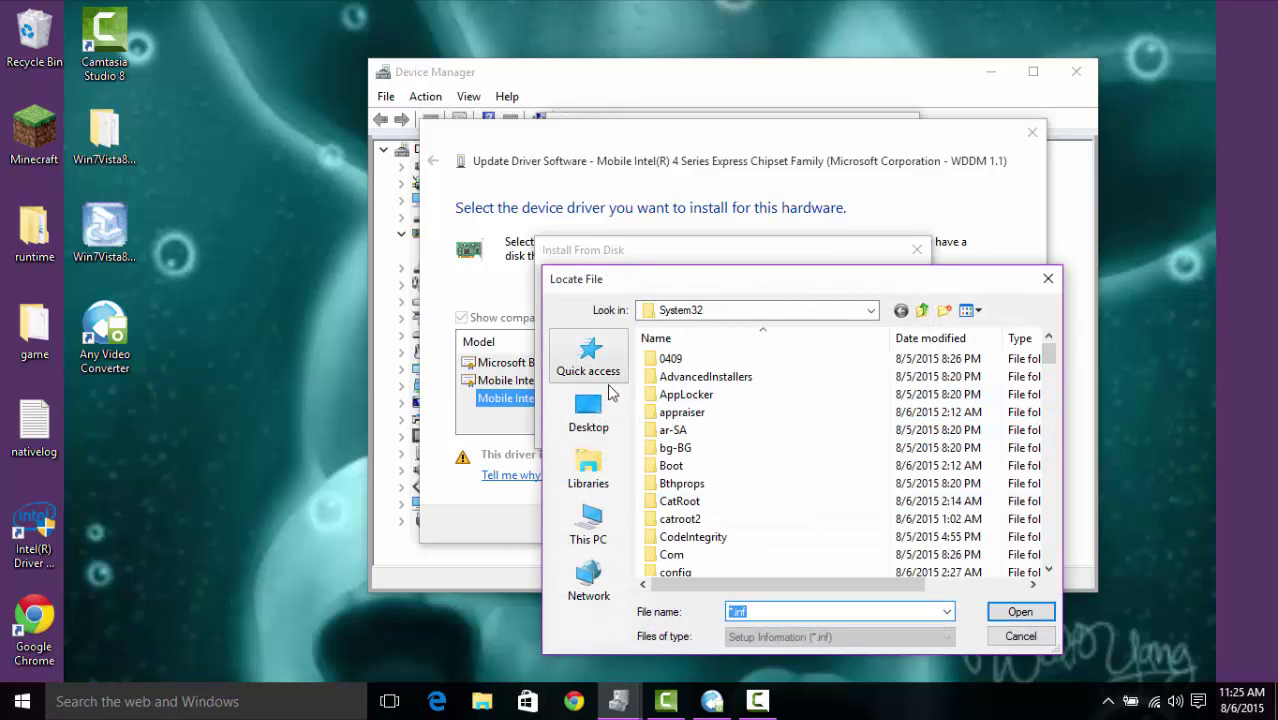
left_click(600, 412)
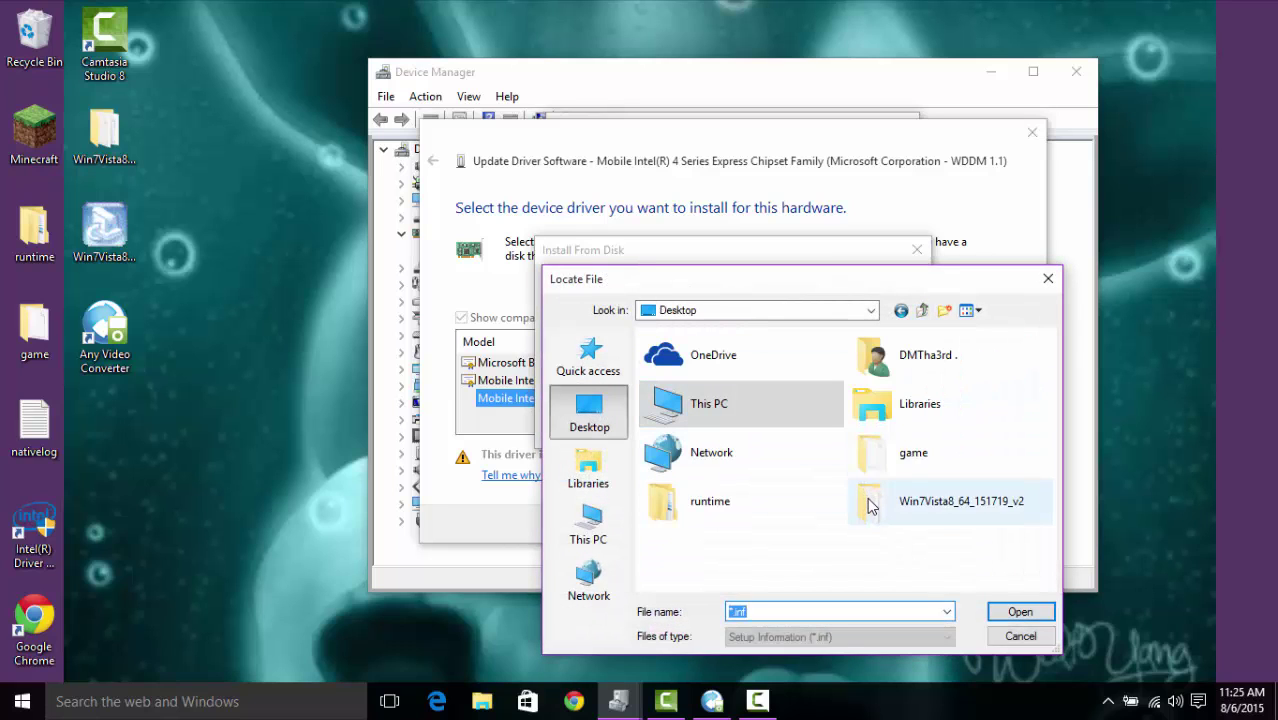
double_click(870, 505)
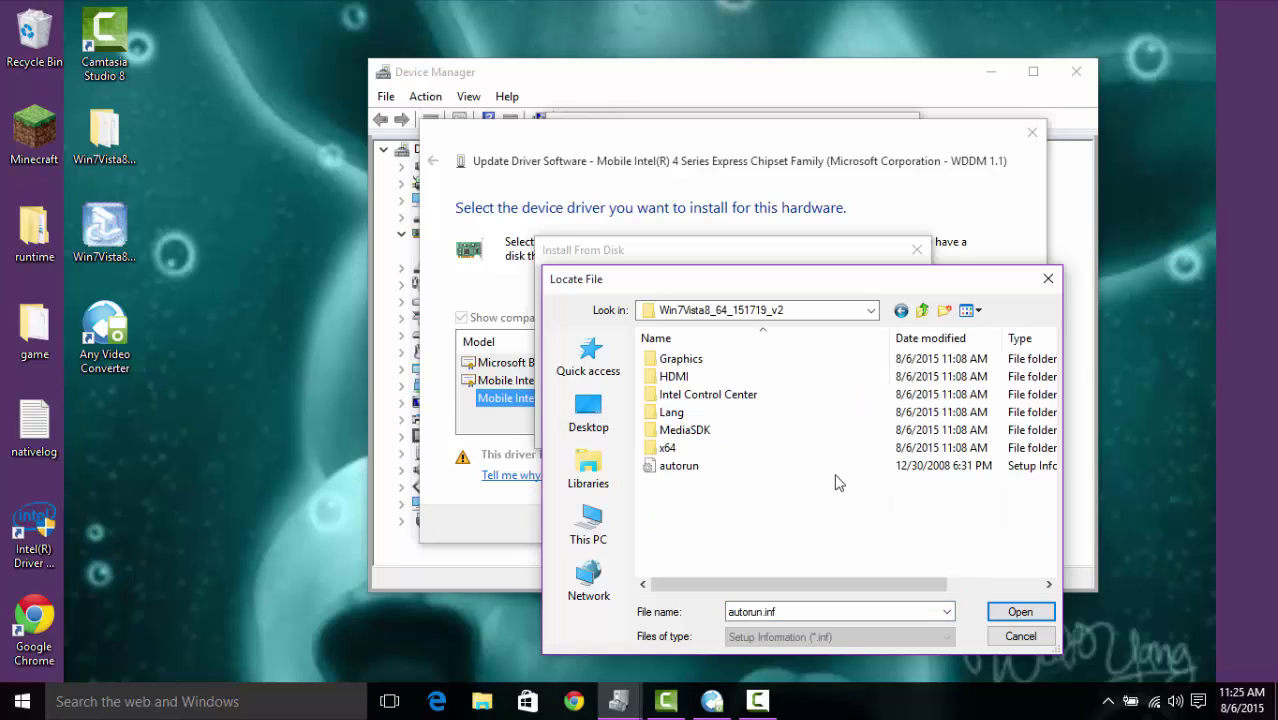
double_click(757, 360)
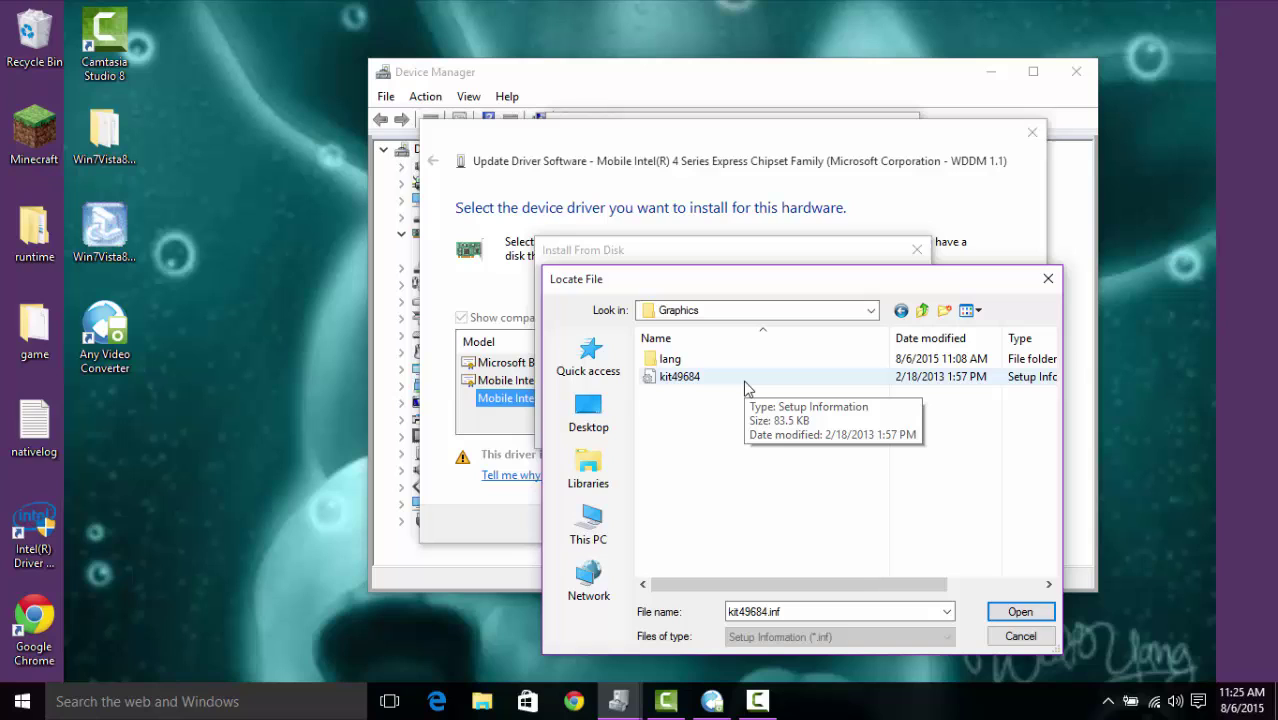
left_click(748, 381)
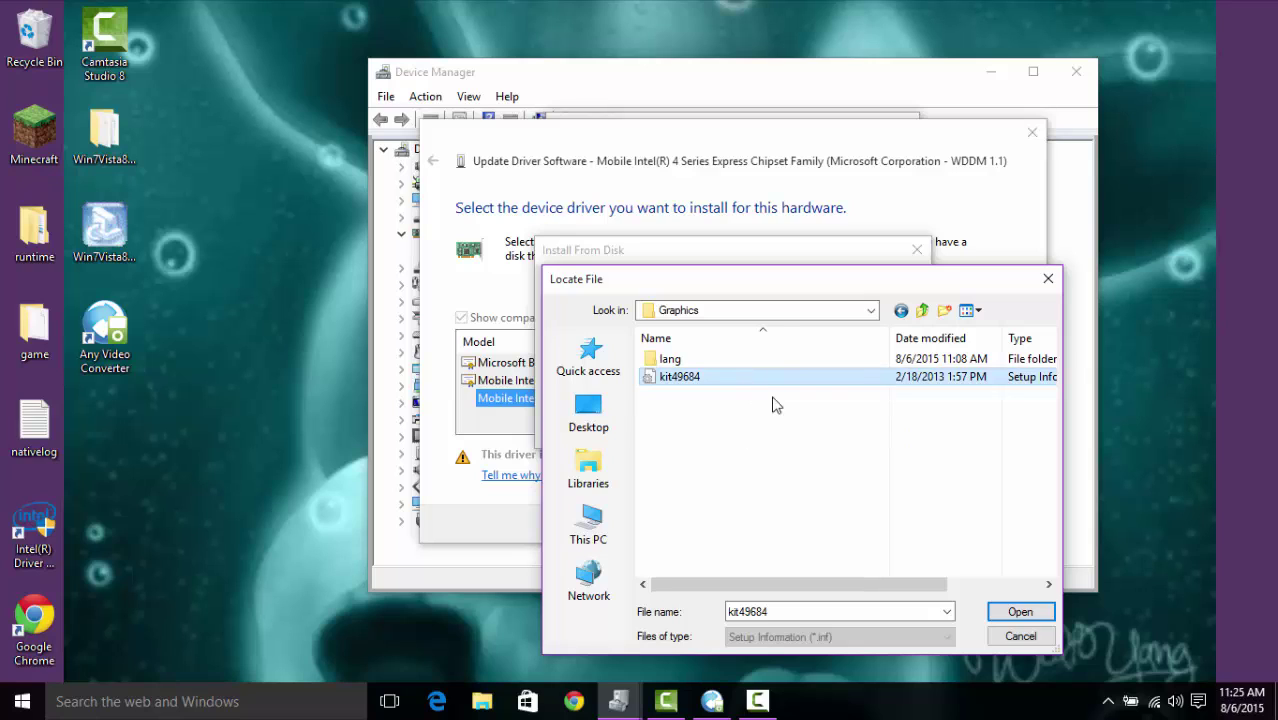
left_click(1012, 612)
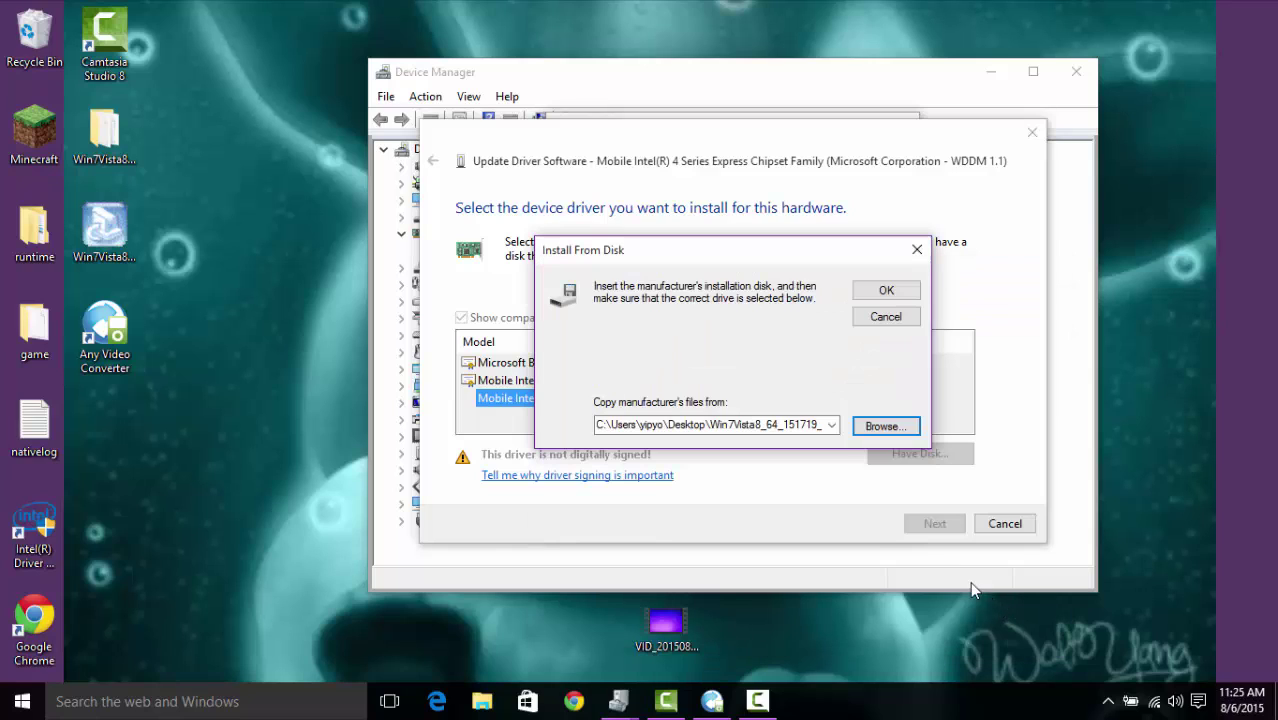
left_click(885, 292)
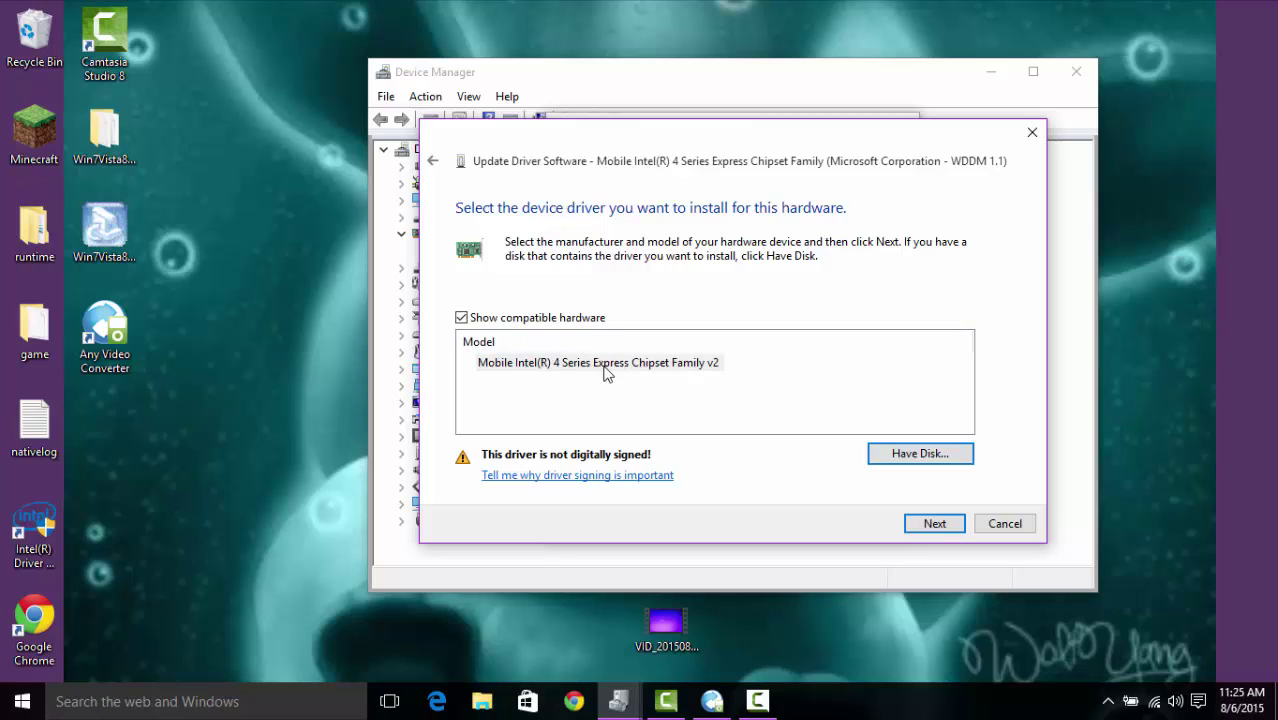
Uncheck Show compatible hardware, select Mobile Intel(R) 4 Series Express Chipset Family v2, and start installing it.
left_click(590, 320)
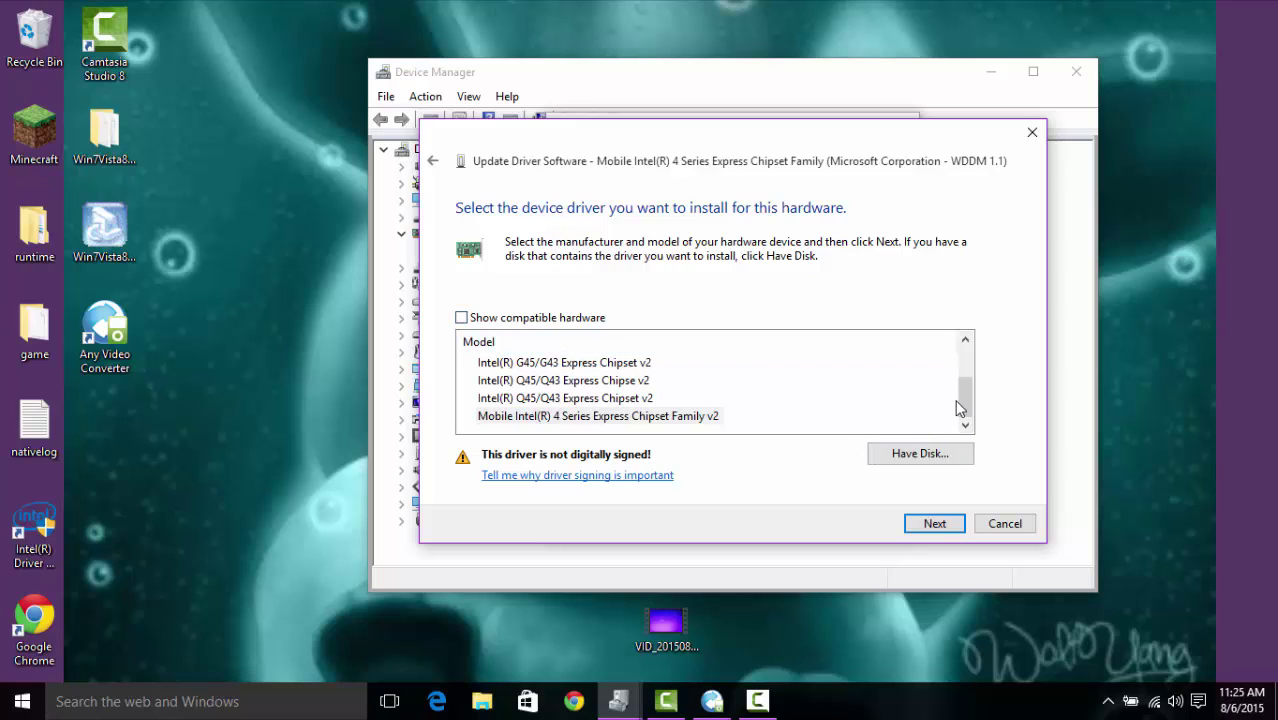
left_click_drag(963, 397, 962, 390)
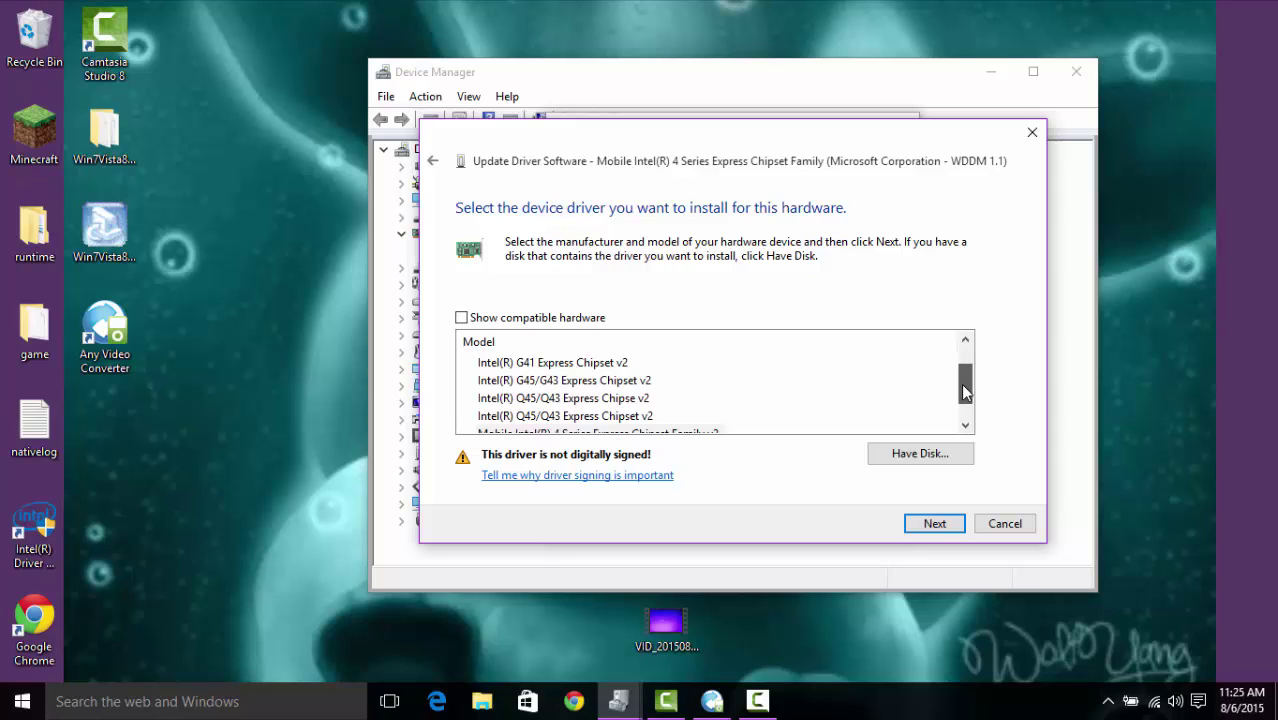
mouse_move(965, 390)
left_mouse_down()
mouse_move(965, 344)
mouse_move(955, 400)
left_mouse_up()
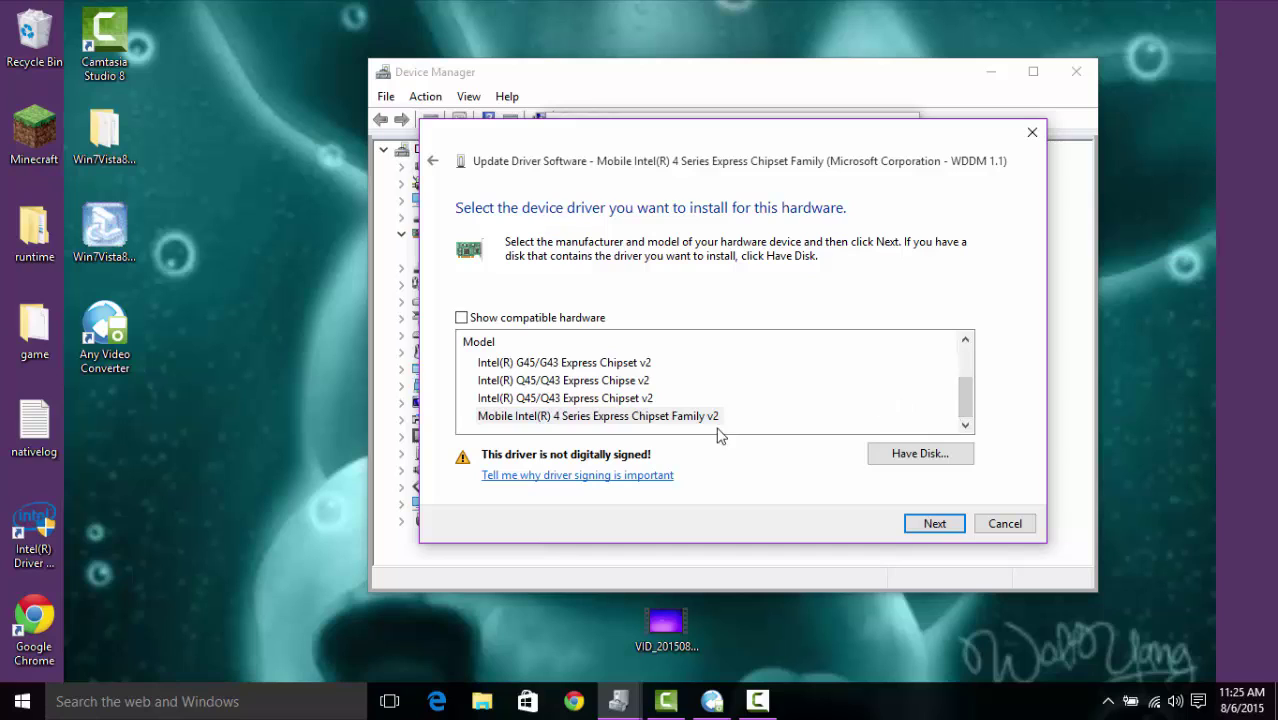
left_click(624, 416)
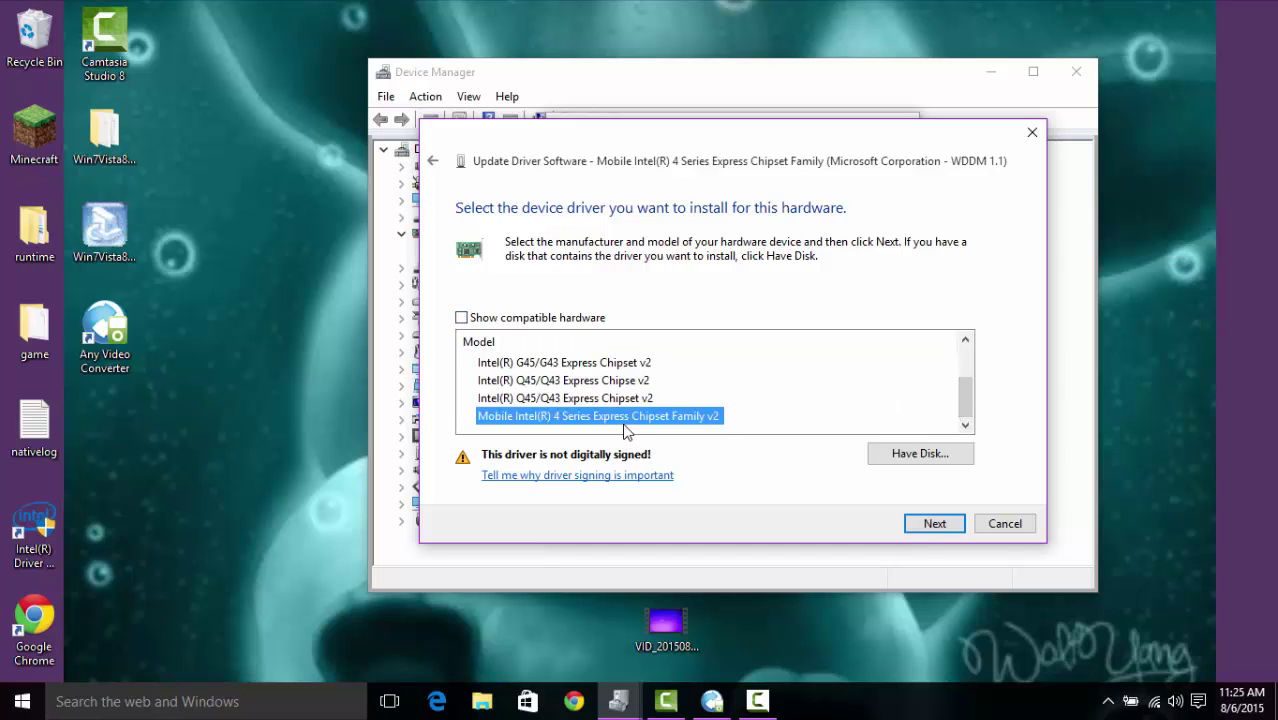
left_click(922, 529)
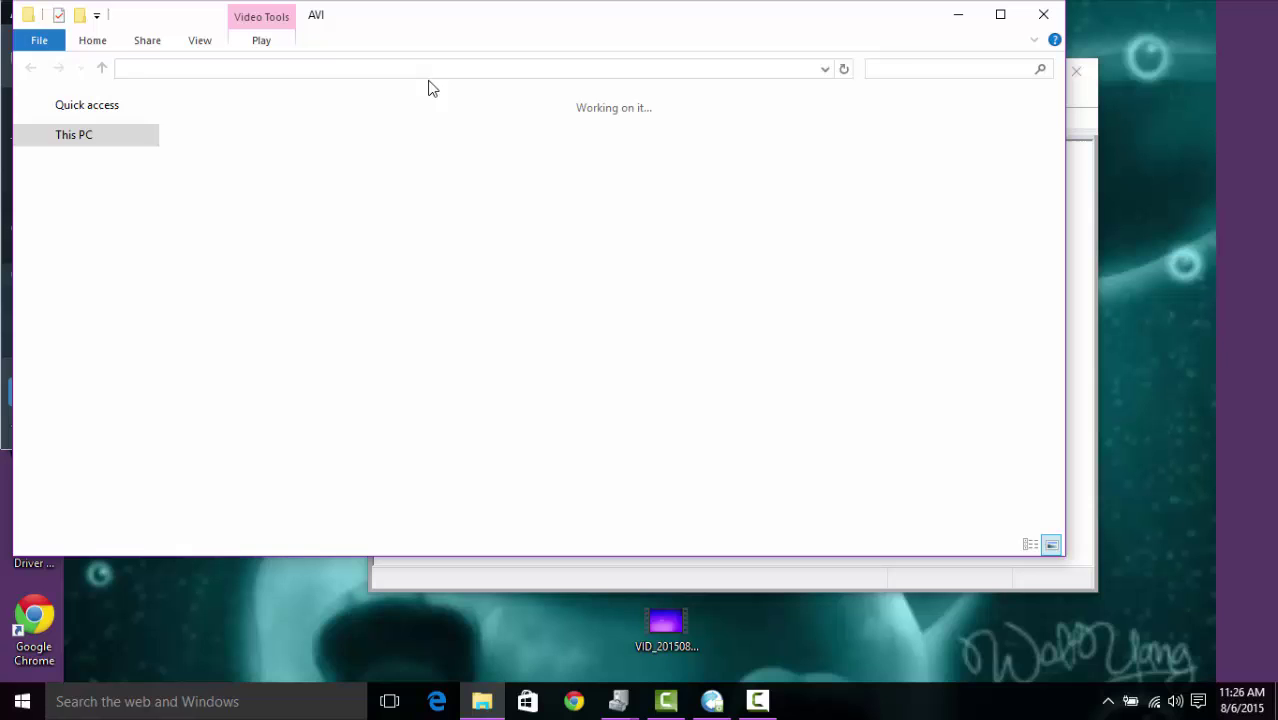
Close the AVI folder window and the AVC Pro advert, and move the video icon left.
left_click(1043, 14)
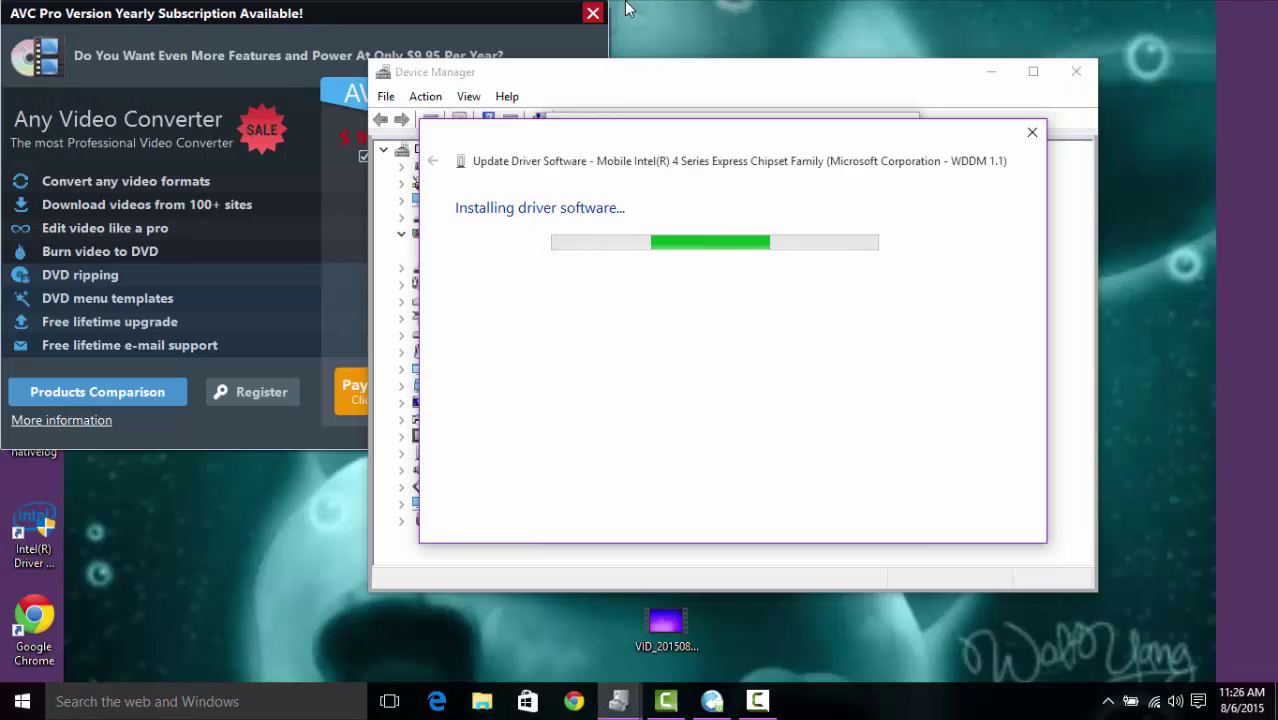
left_click(592, 15)
left_click(592, 15)
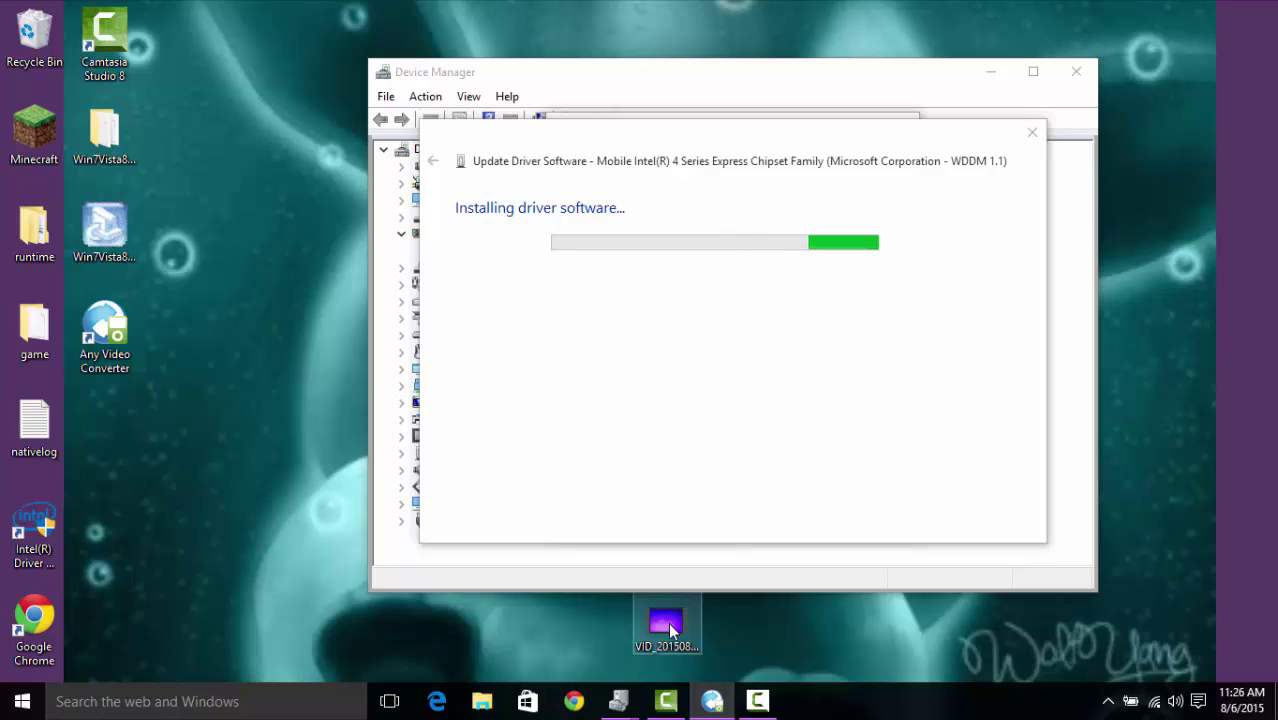
left_click_drag(670, 627, 104, 634)
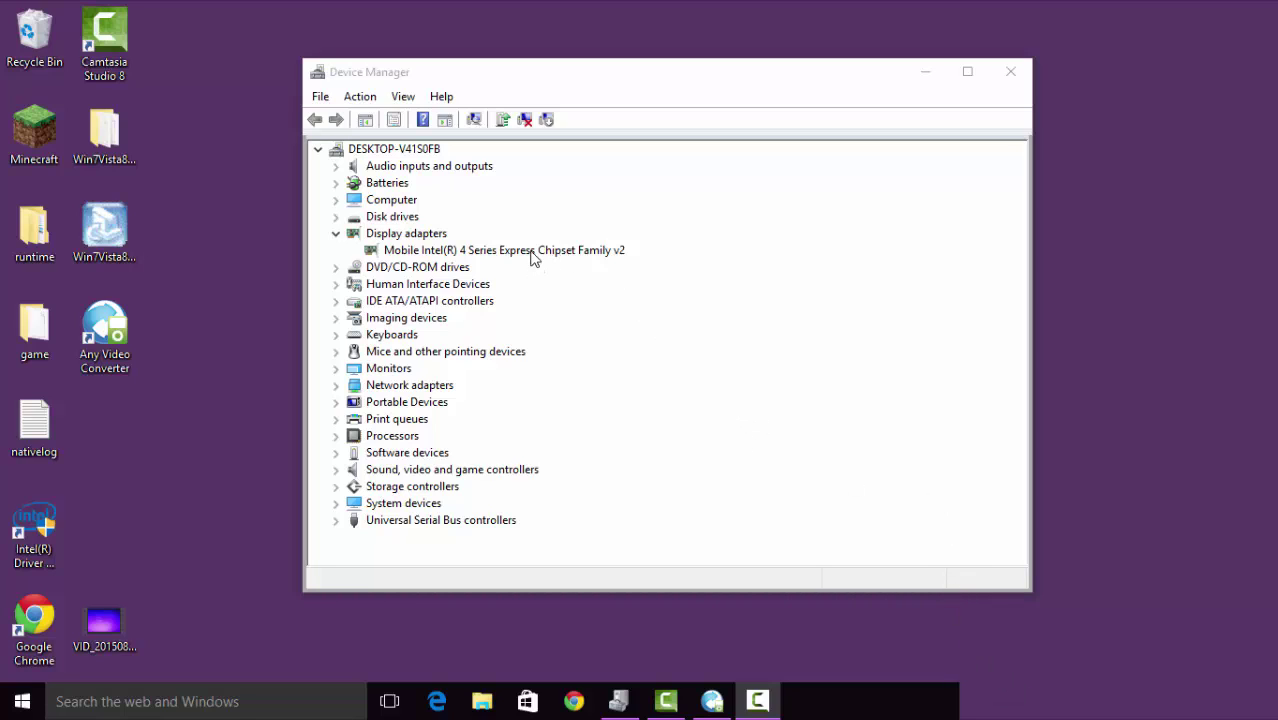
left_click(598, 254)
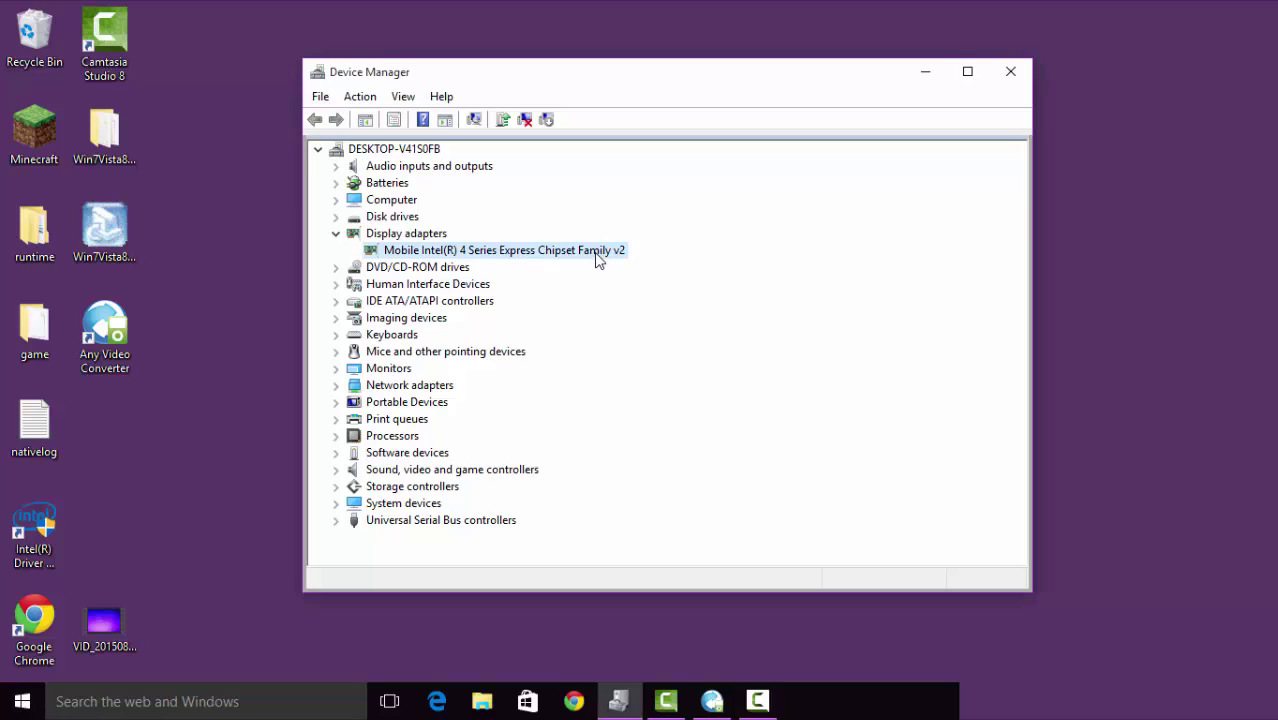